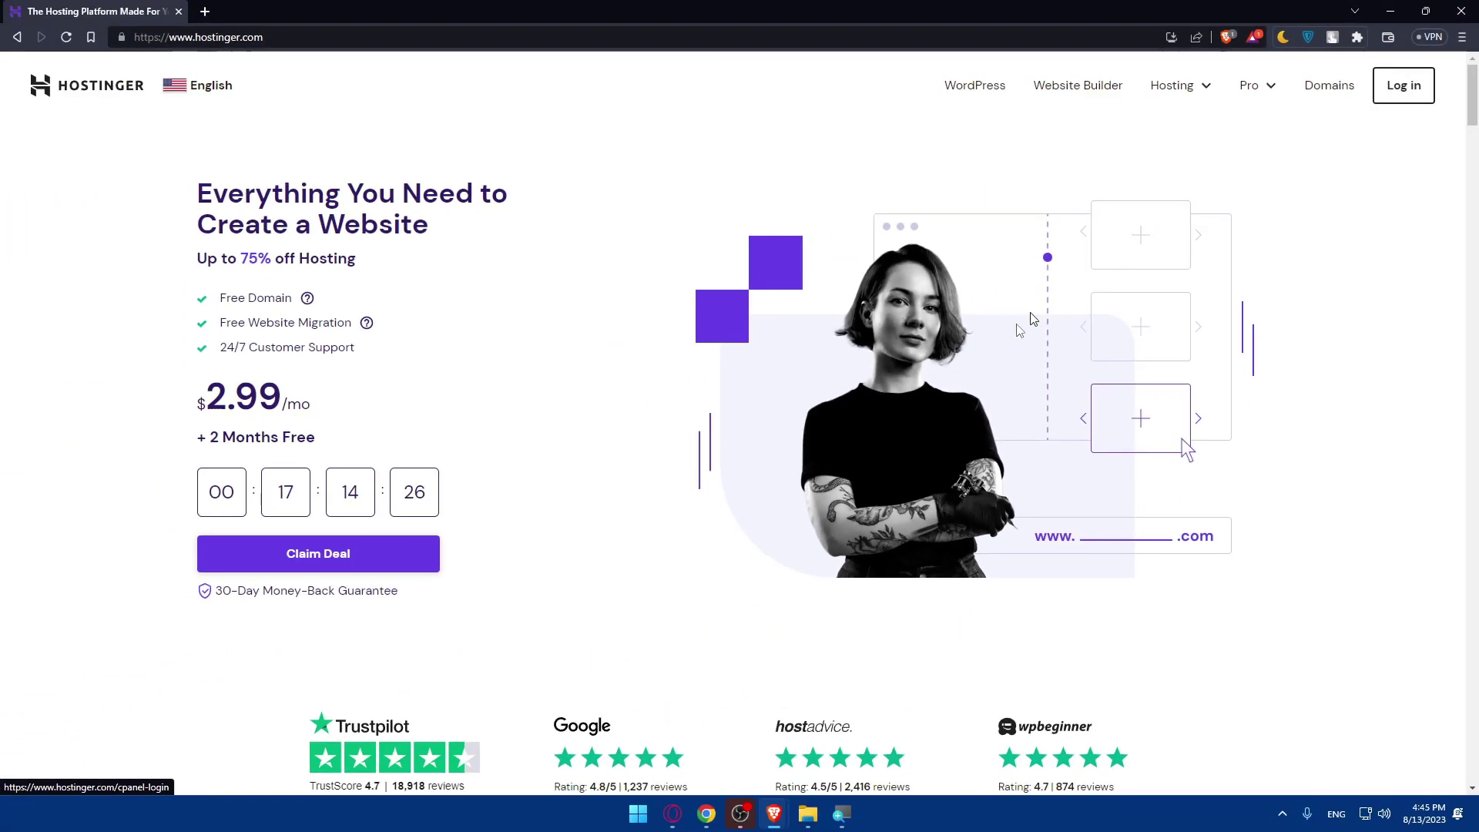
Compare the Premium $2.99, Business $3.99 and Cloud Startup $9.99 plan cards, highlighting the Business price
scroll(594, 409, "down", 10)
scroll(611, 413, "up", 5)
scroll(614, 411, "down", 5)
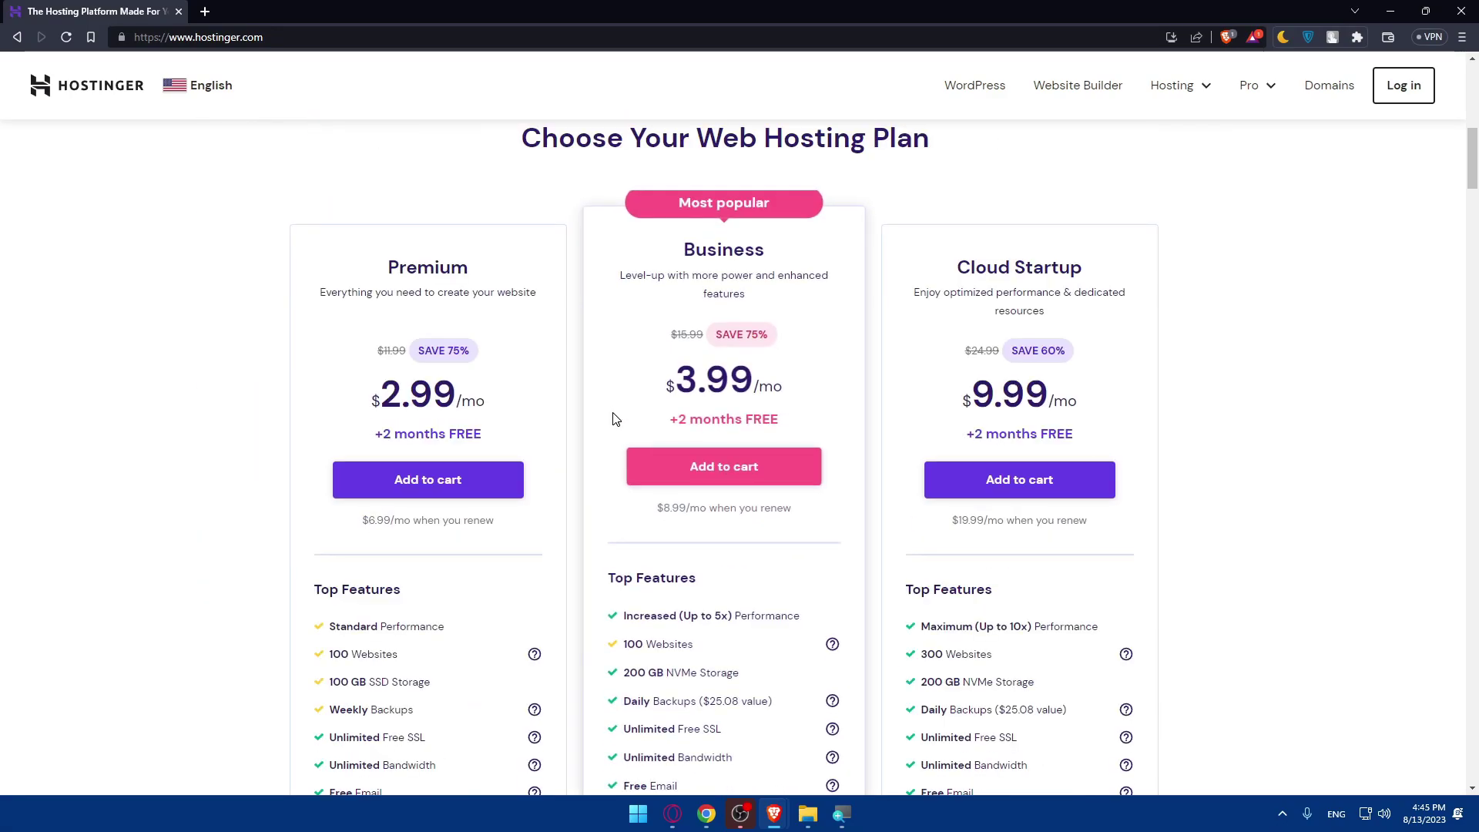
scroll(617, 416, "up", 7)
scroll(631, 385, "down", 20)
scroll(620, 455, "up", 12)
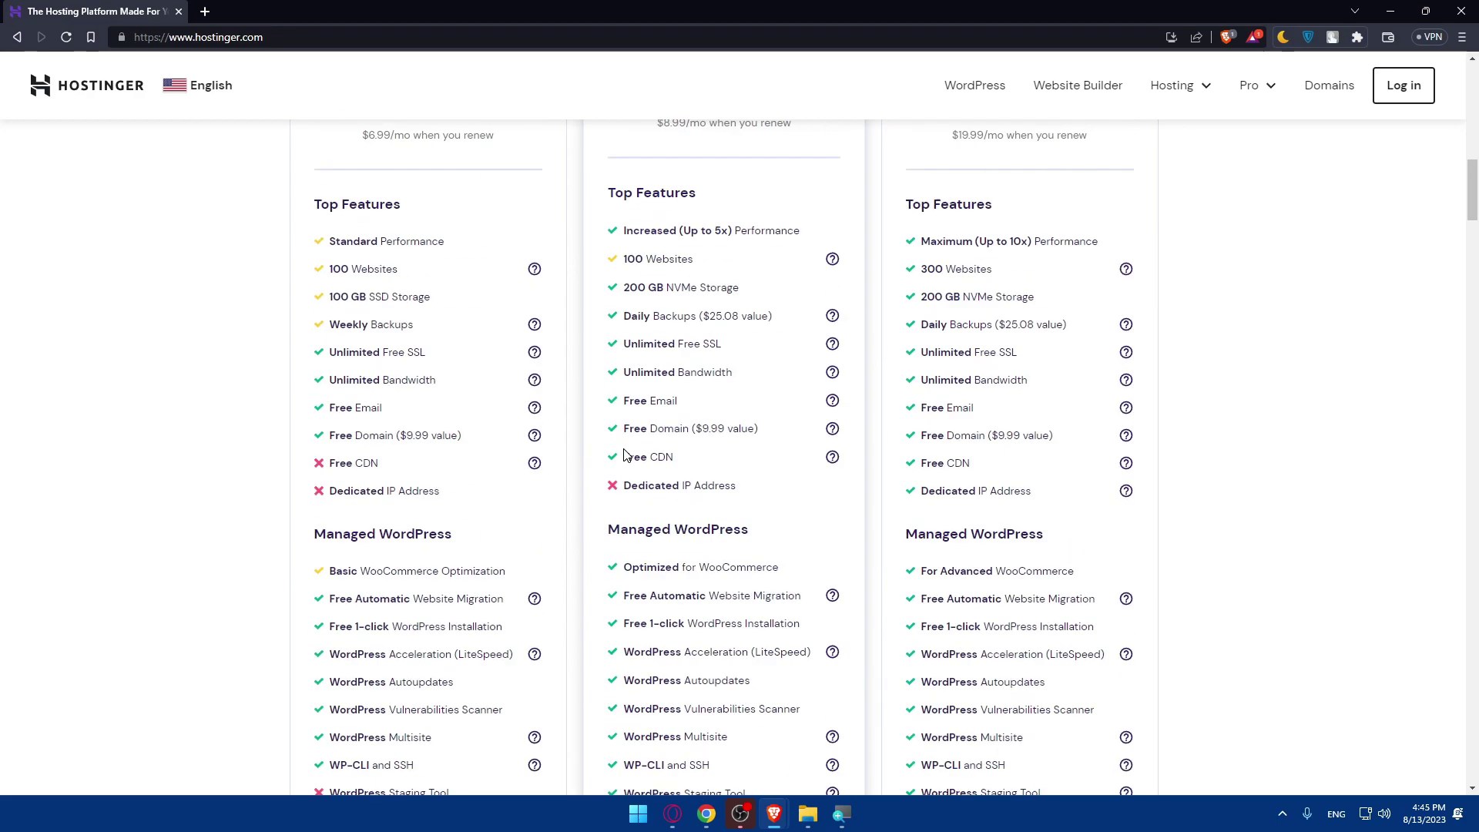
scroll(625, 456, "up", 7)
scroll(650, 485, "down", 4)
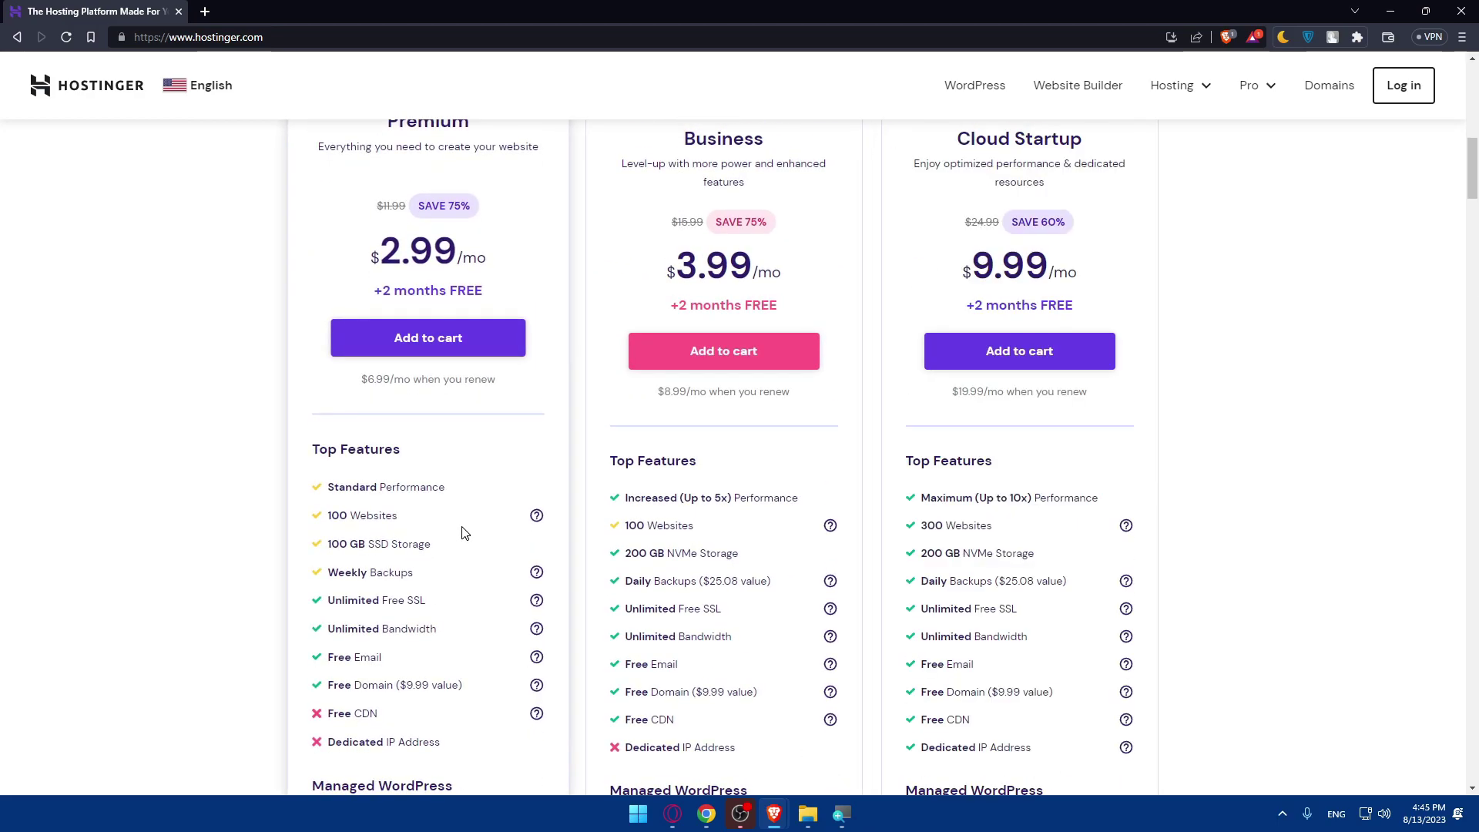
scroll(664, 334, "down", 6)
scroll(664, 335, "down", 10)
scroll(683, 452, "up", 20)
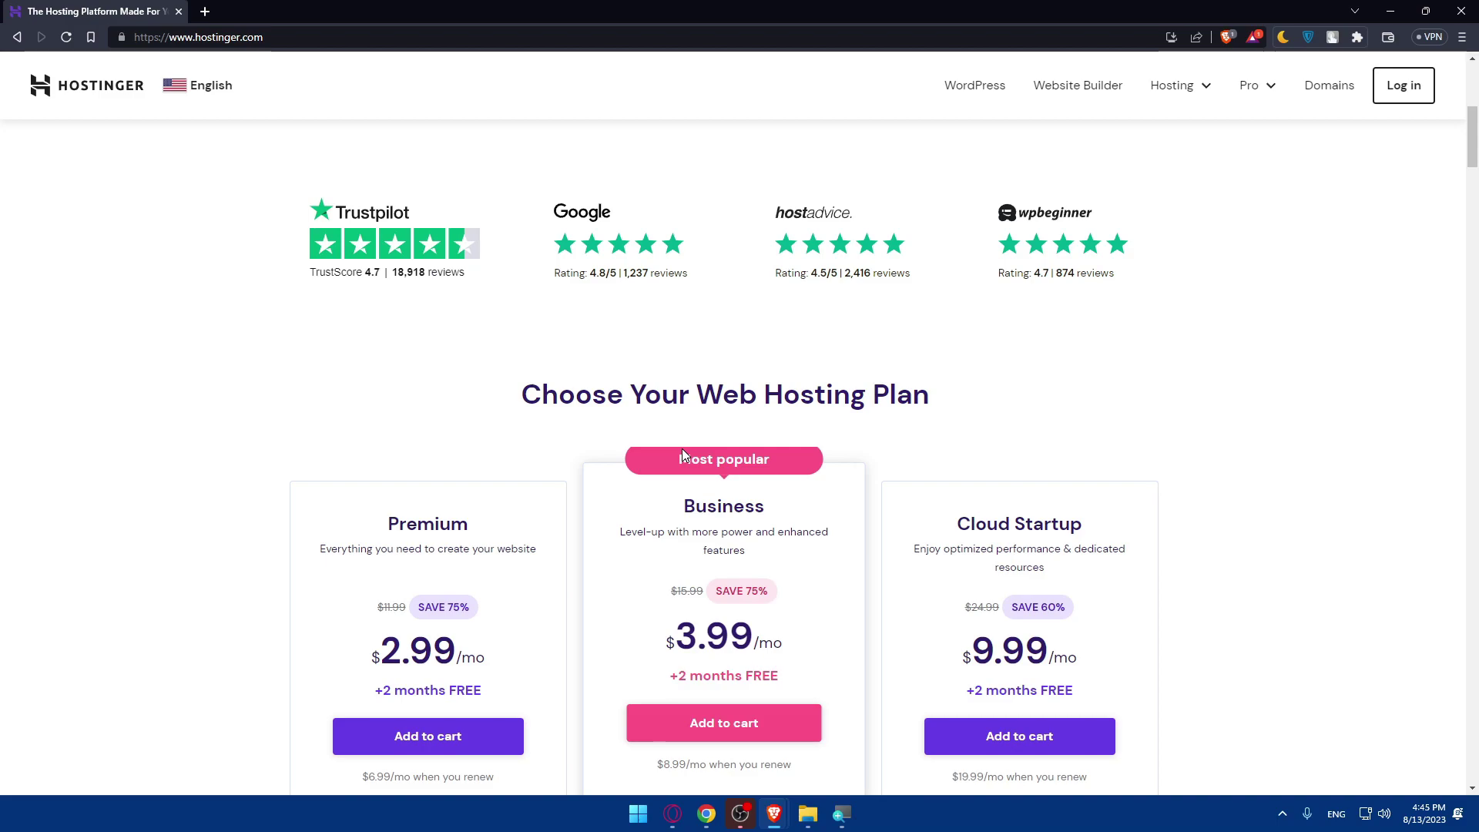
scroll(732, 489, "down", 2)
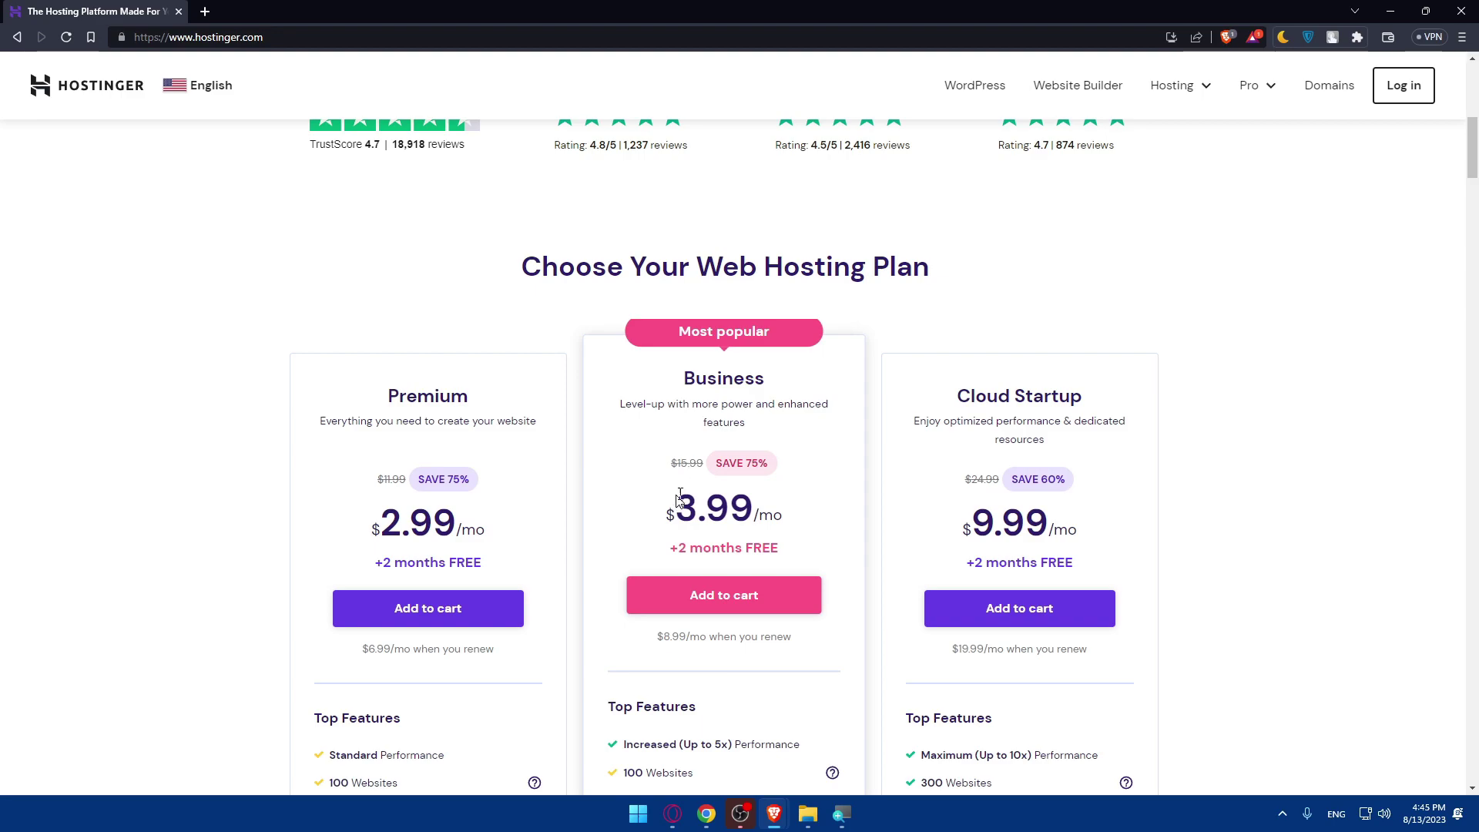
left_click_drag(784, 507, 643, 490)
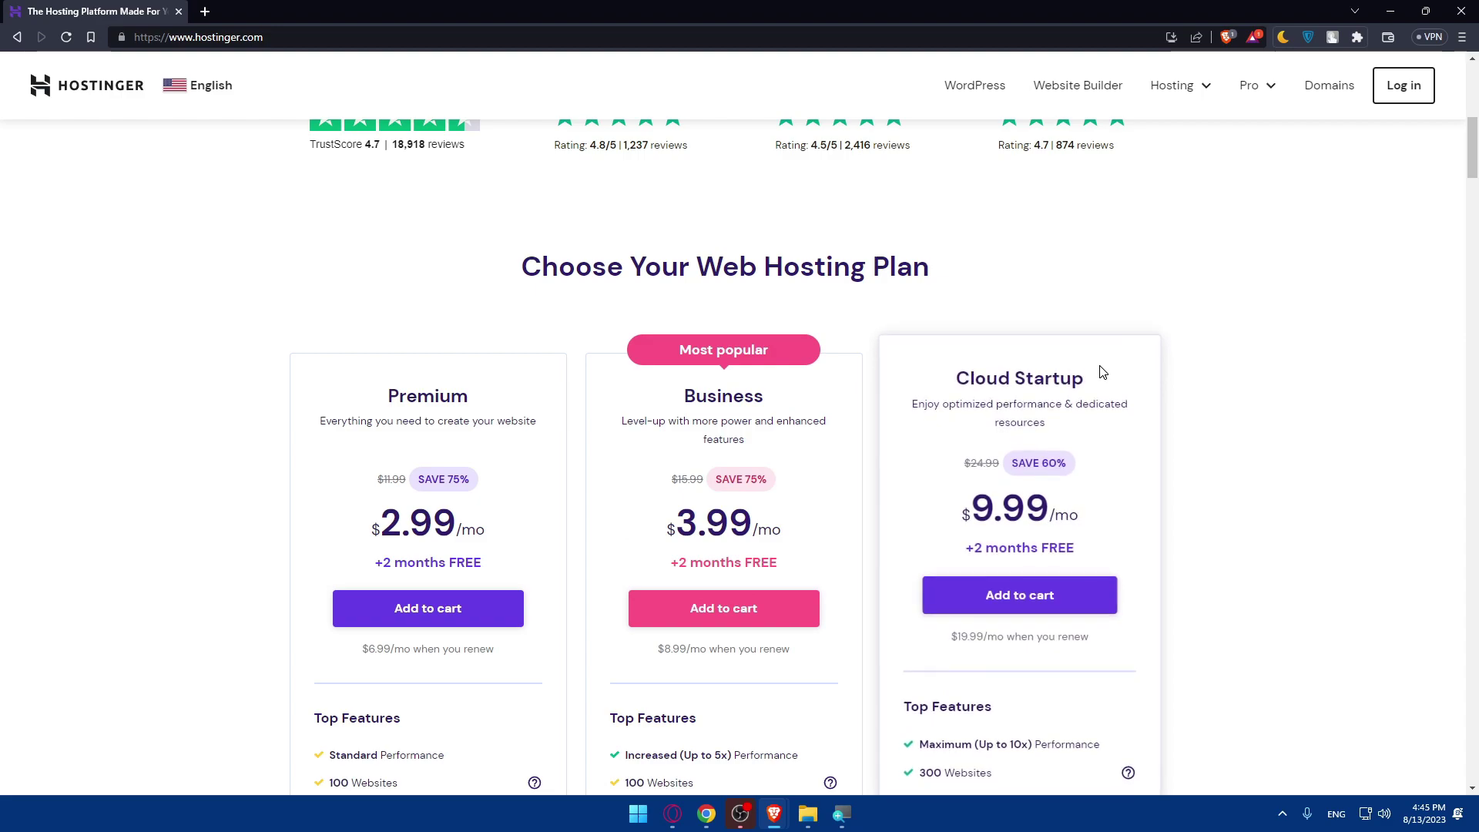
Go to the account sign-in page from the header's Log in link
left_click(1402, 87)
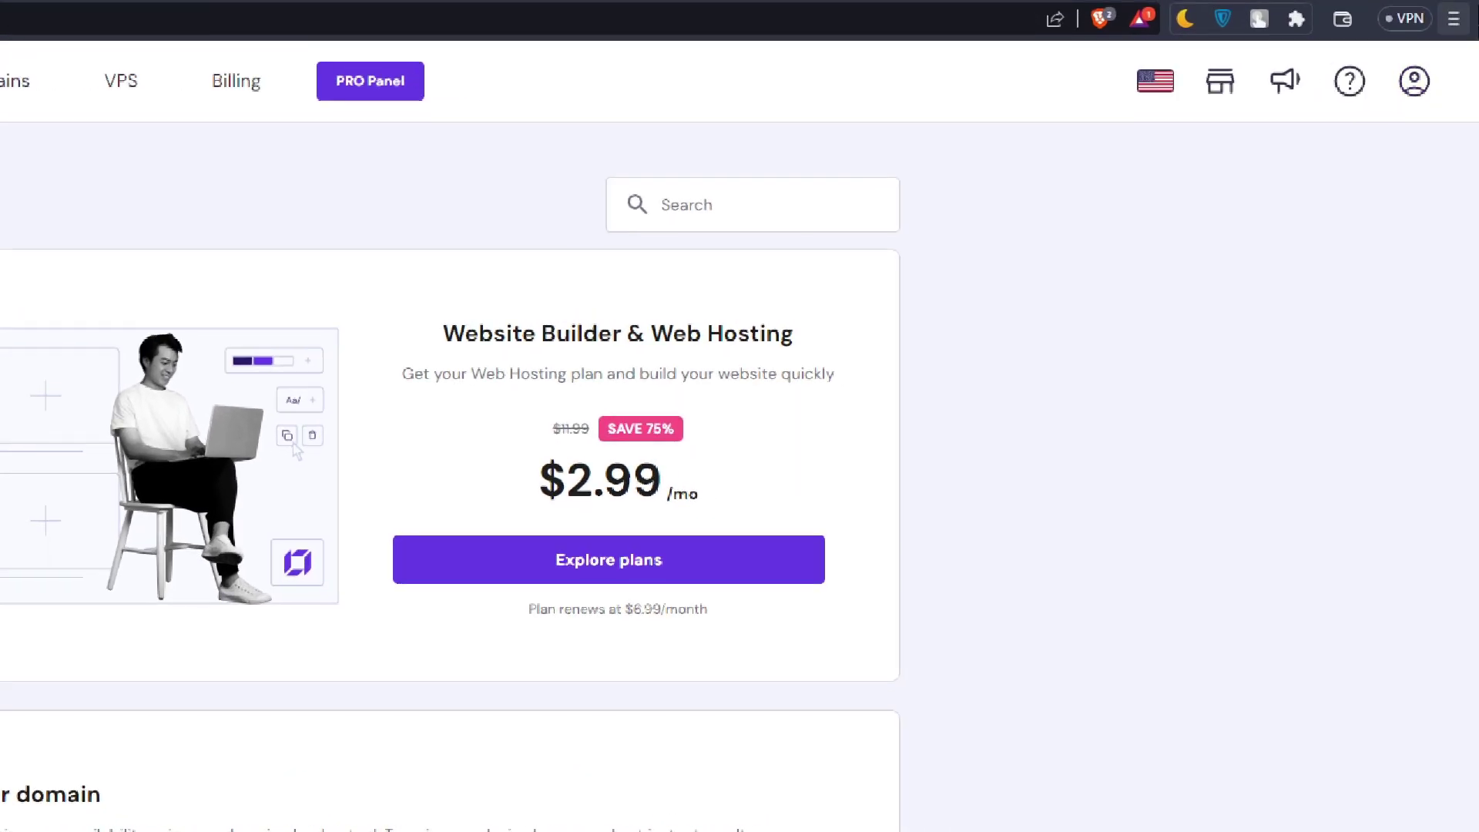
Open Account > Billing and highlight the Subscriptions page's 'Nothing found' message
left_click(1415, 83)
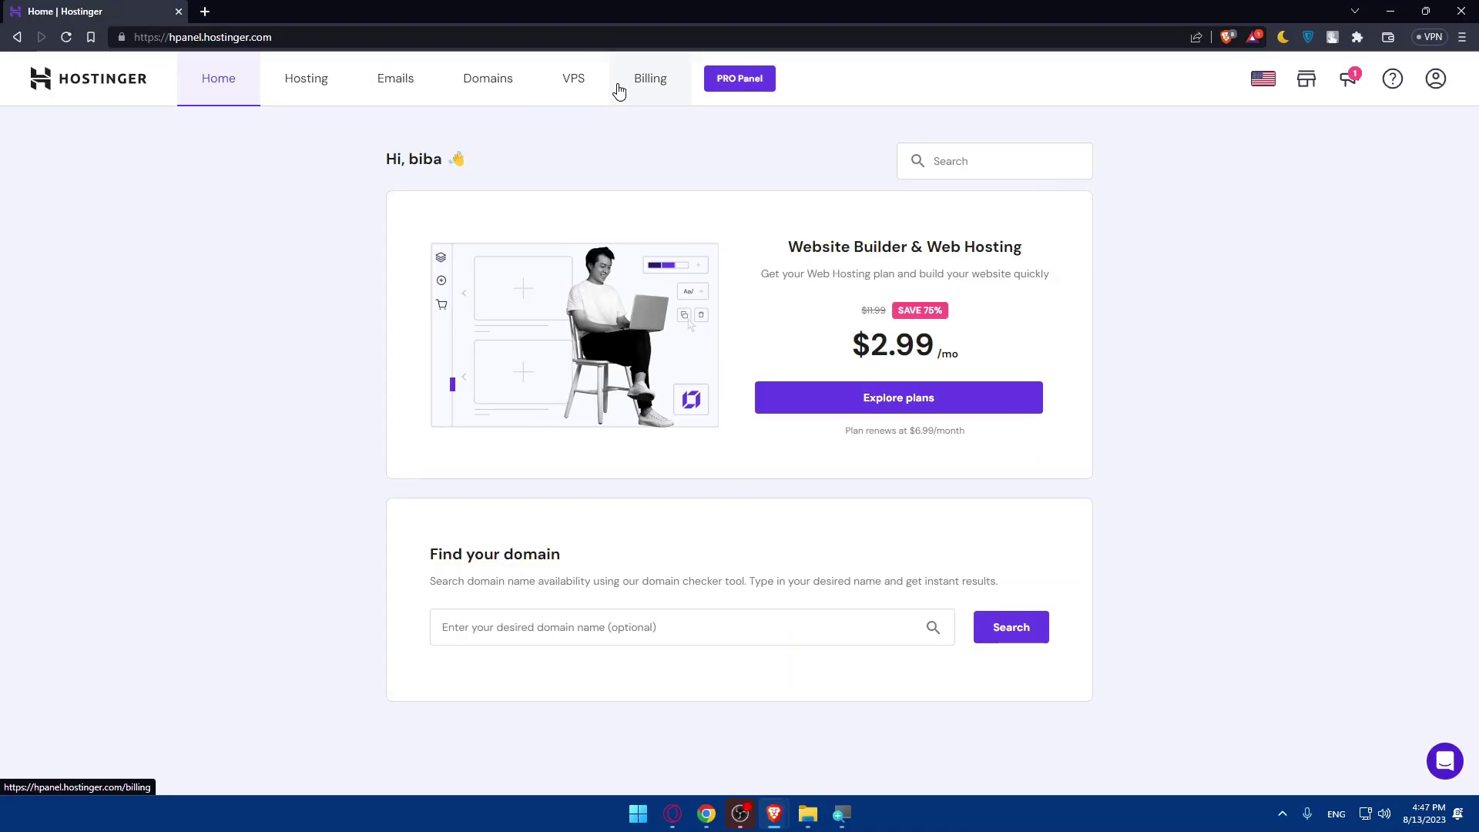
left_click(664, 107)
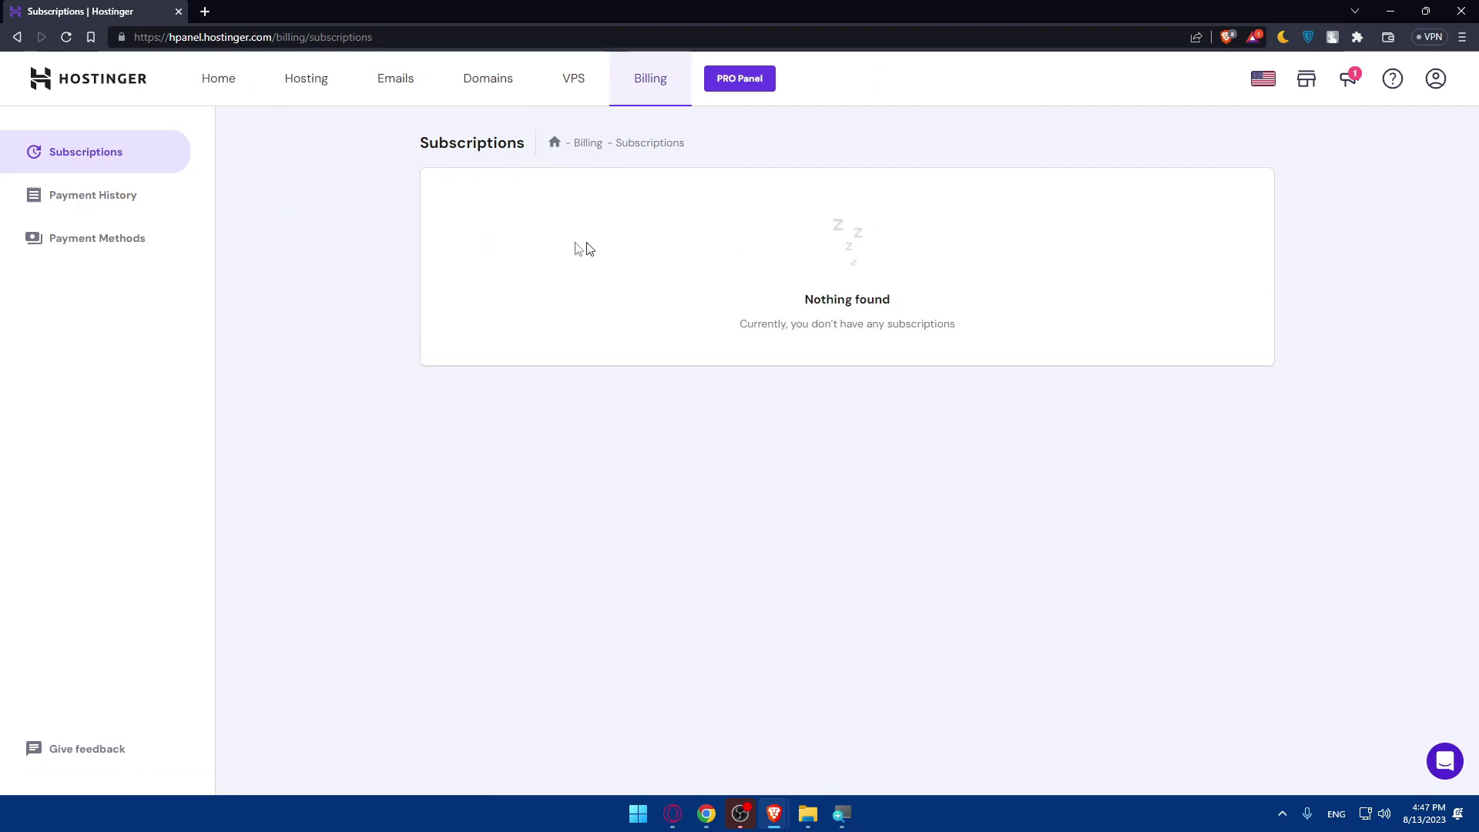
left_click_drag(731, 336, 968, 344)
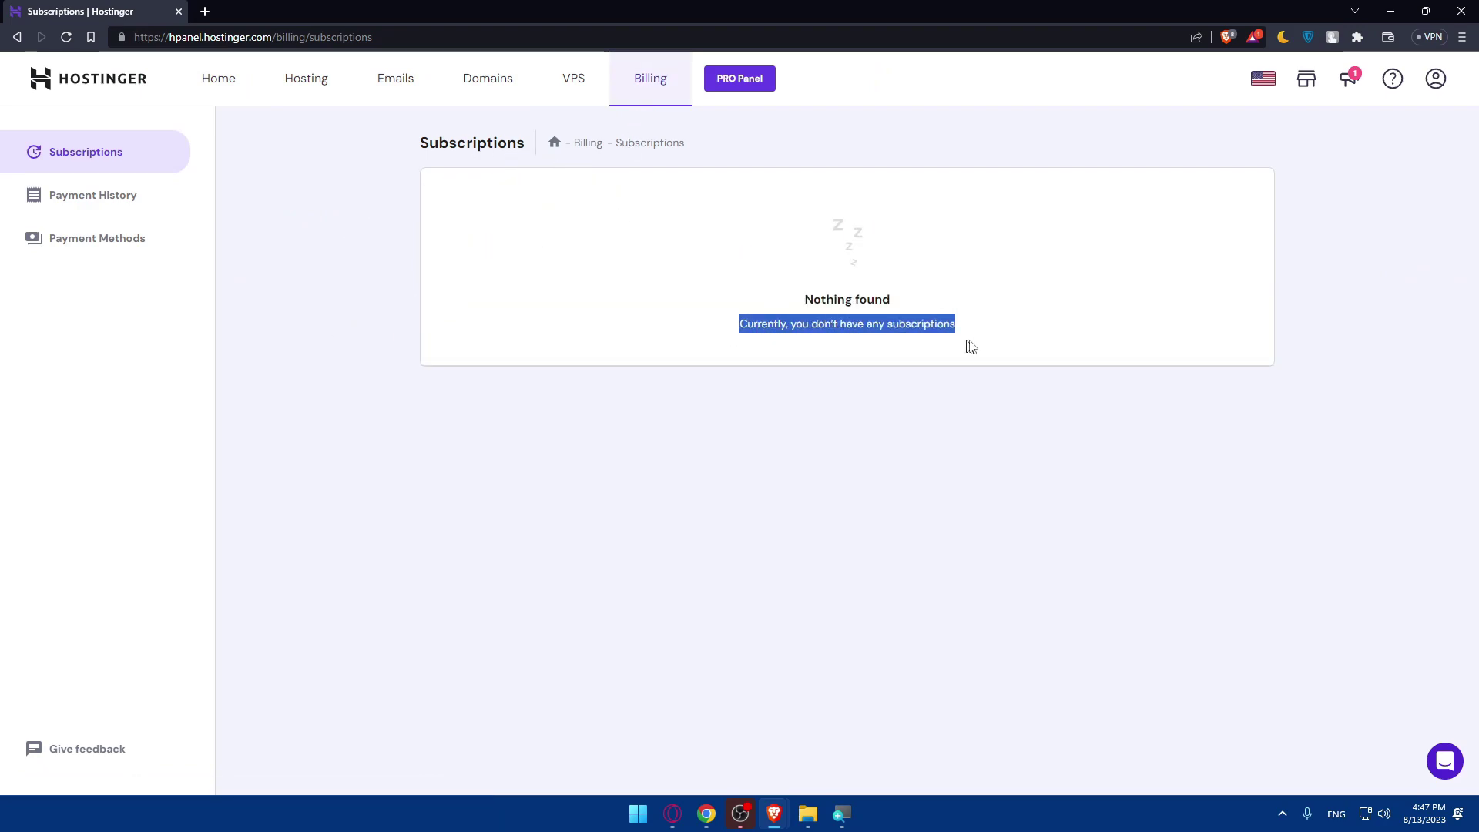
left_click(935, 320)
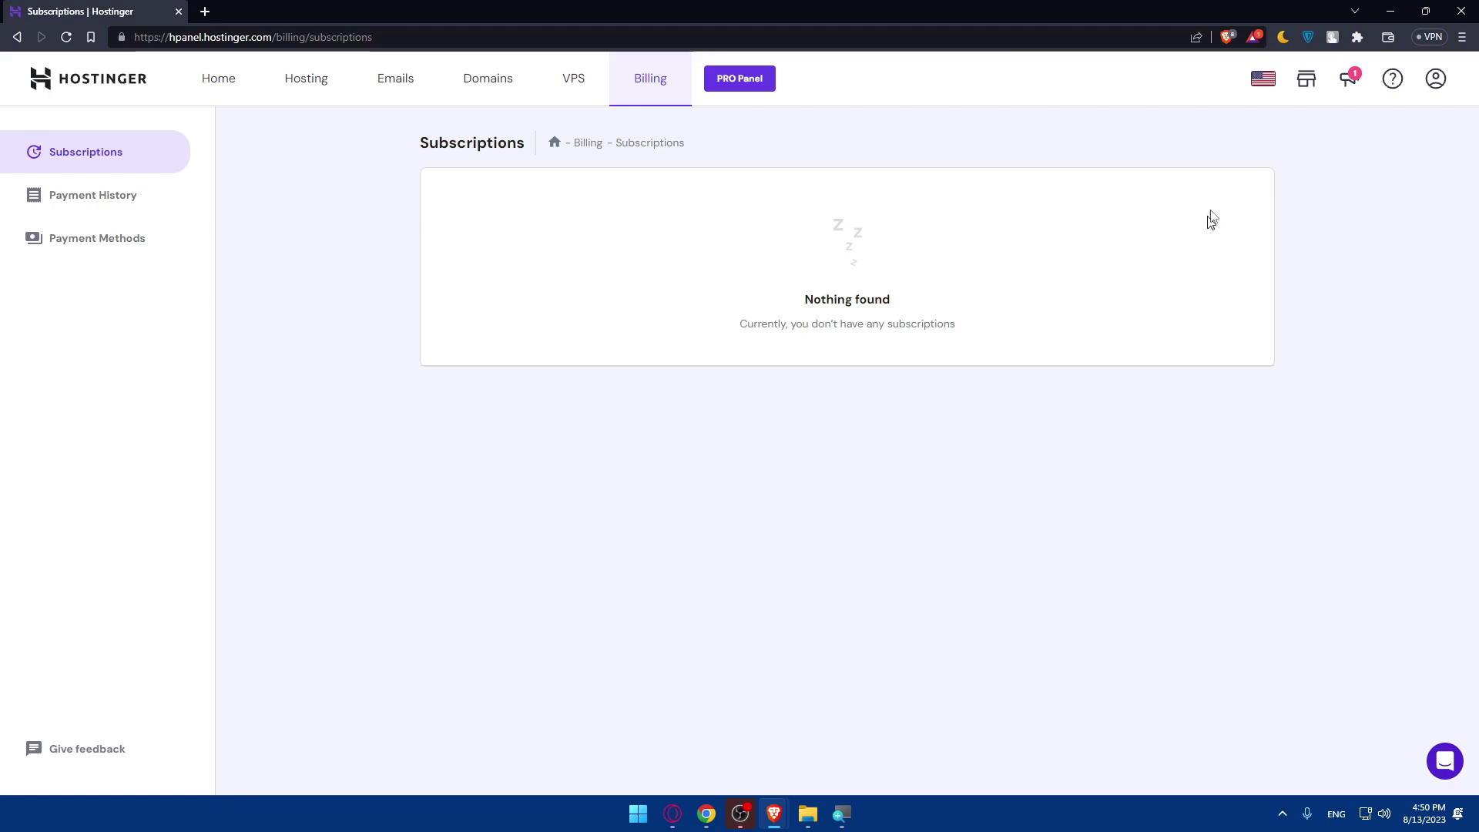
View and close the What's new panel, then use the Hostinger logo to return Home
left_click(1348, 79)
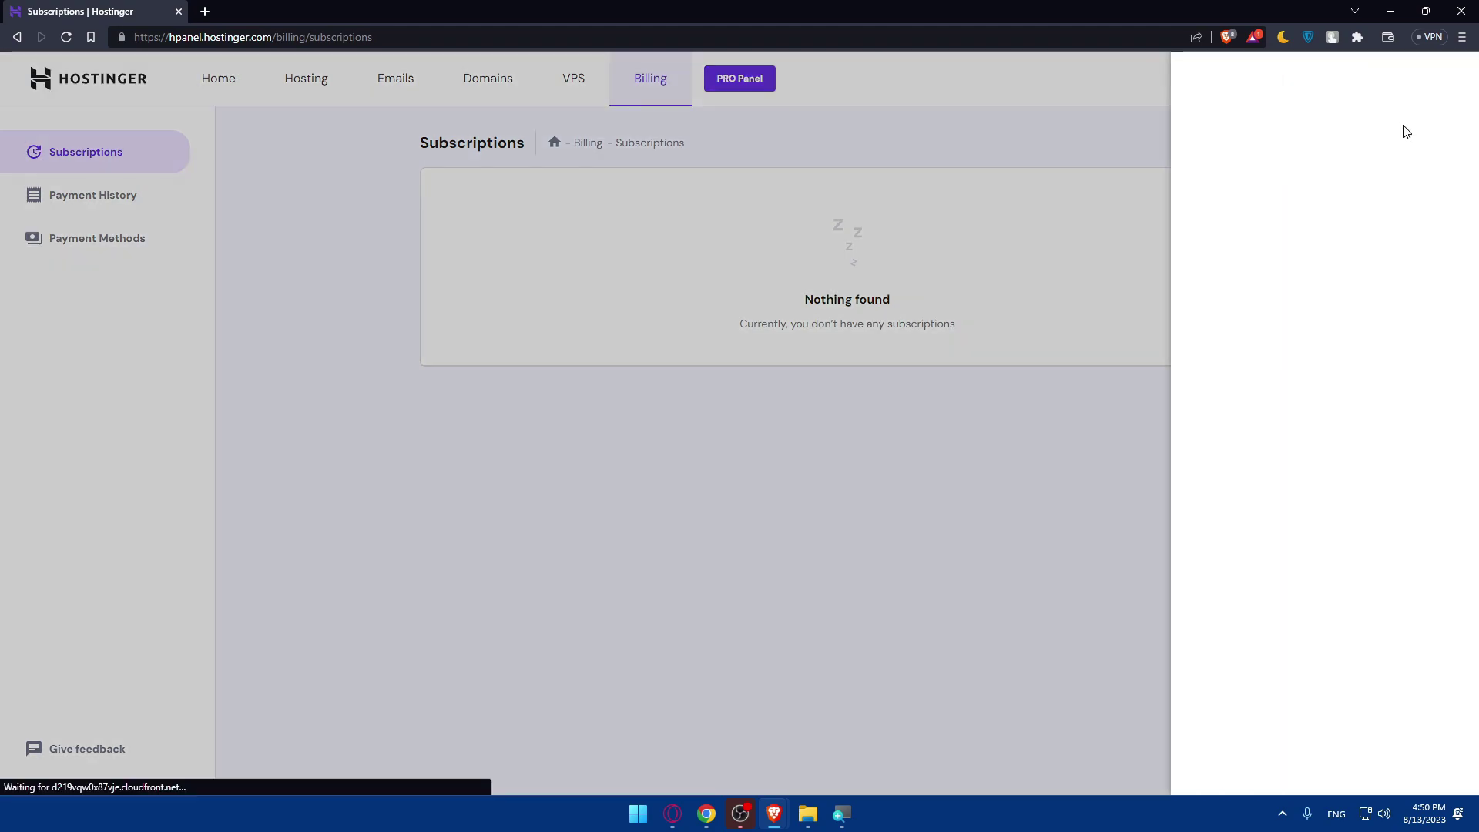
left_click(1456, 71)
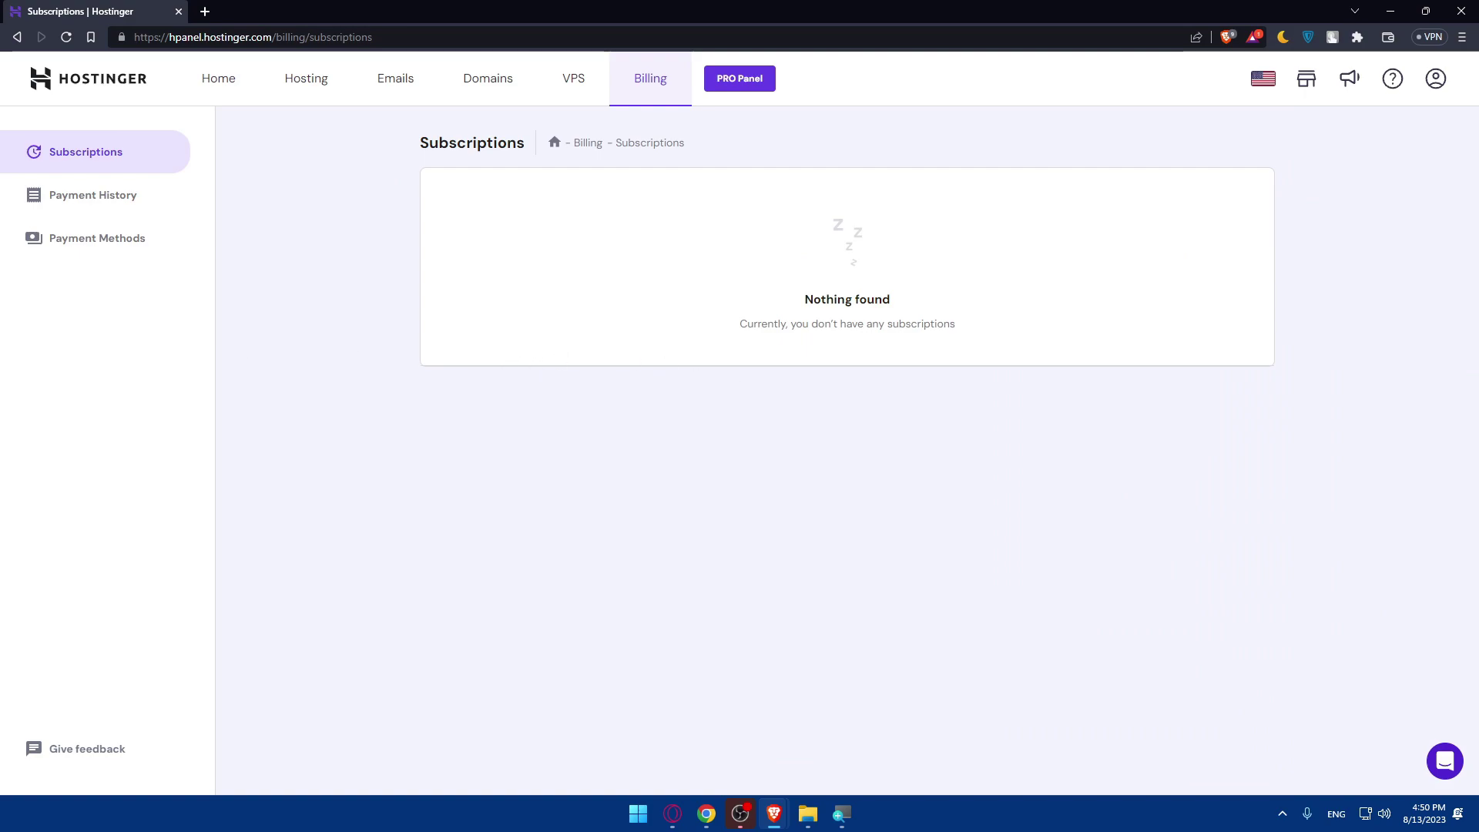
left_click(103, 87)
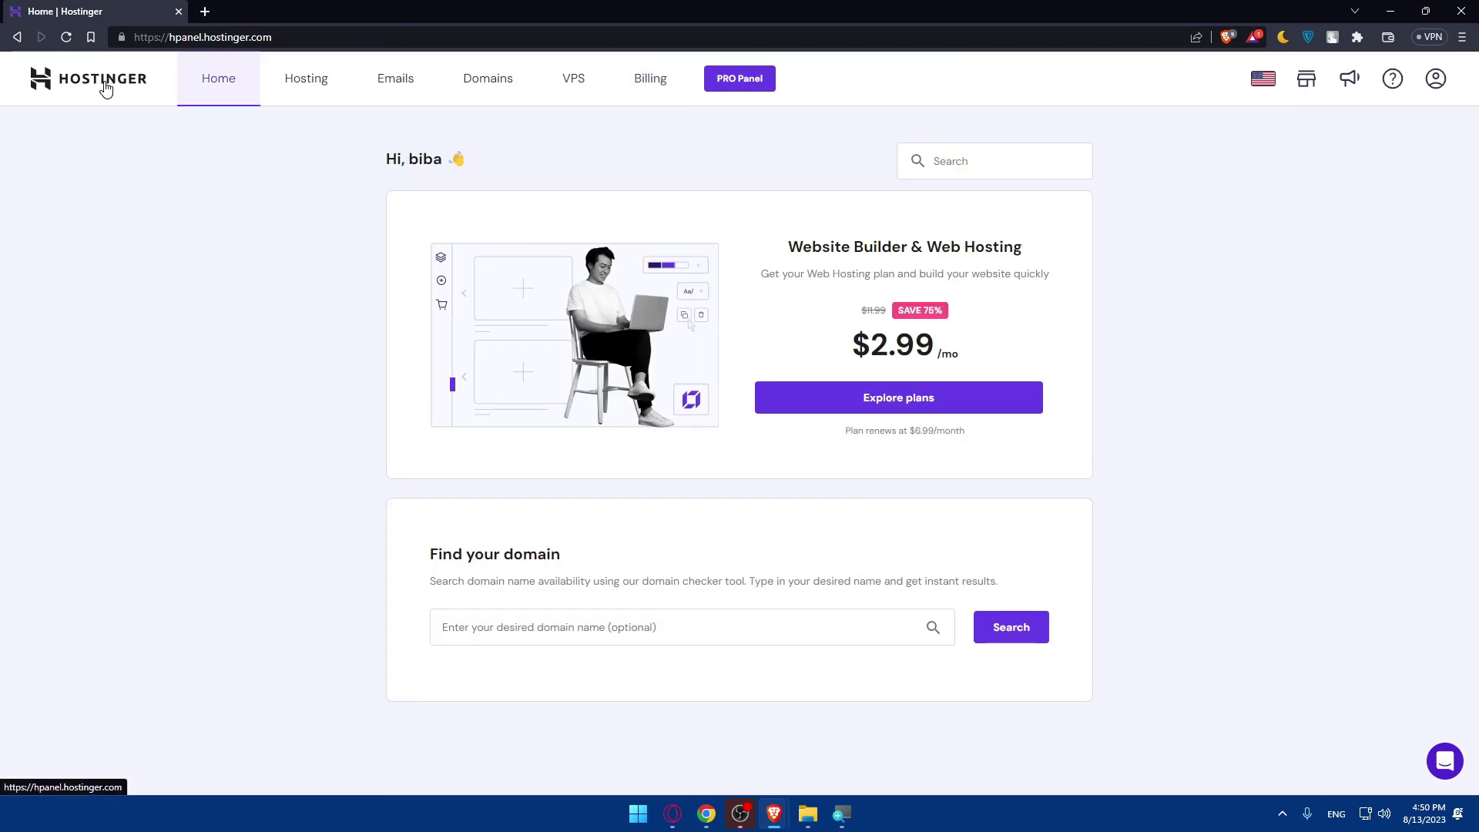
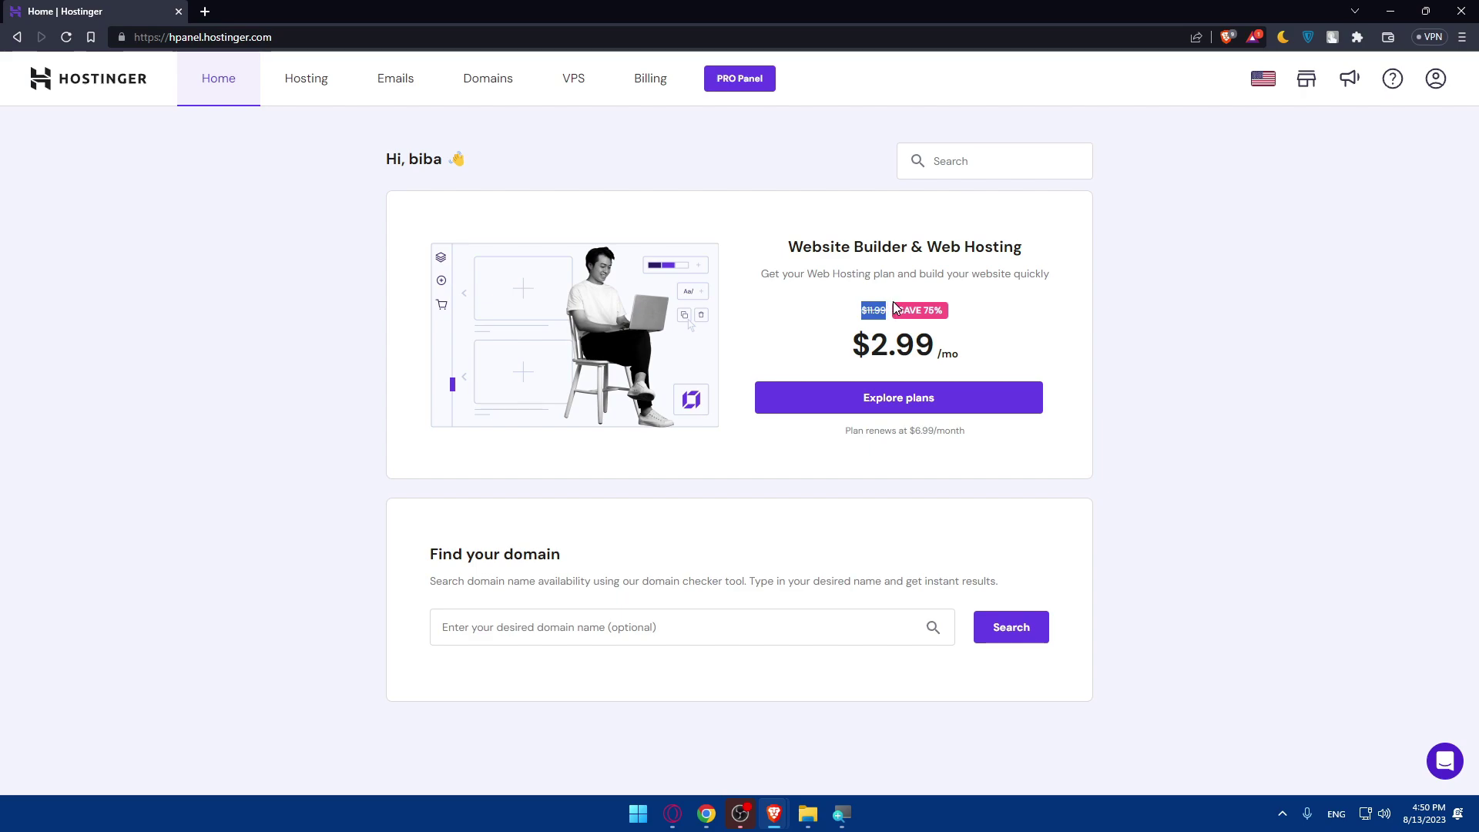
left_click(833, 326)
left_click_drag(807, 349, 658, 459)
left_click(829, 370)
left_click(740, 462)
left_click_drag(839, 445, 1095, 456)
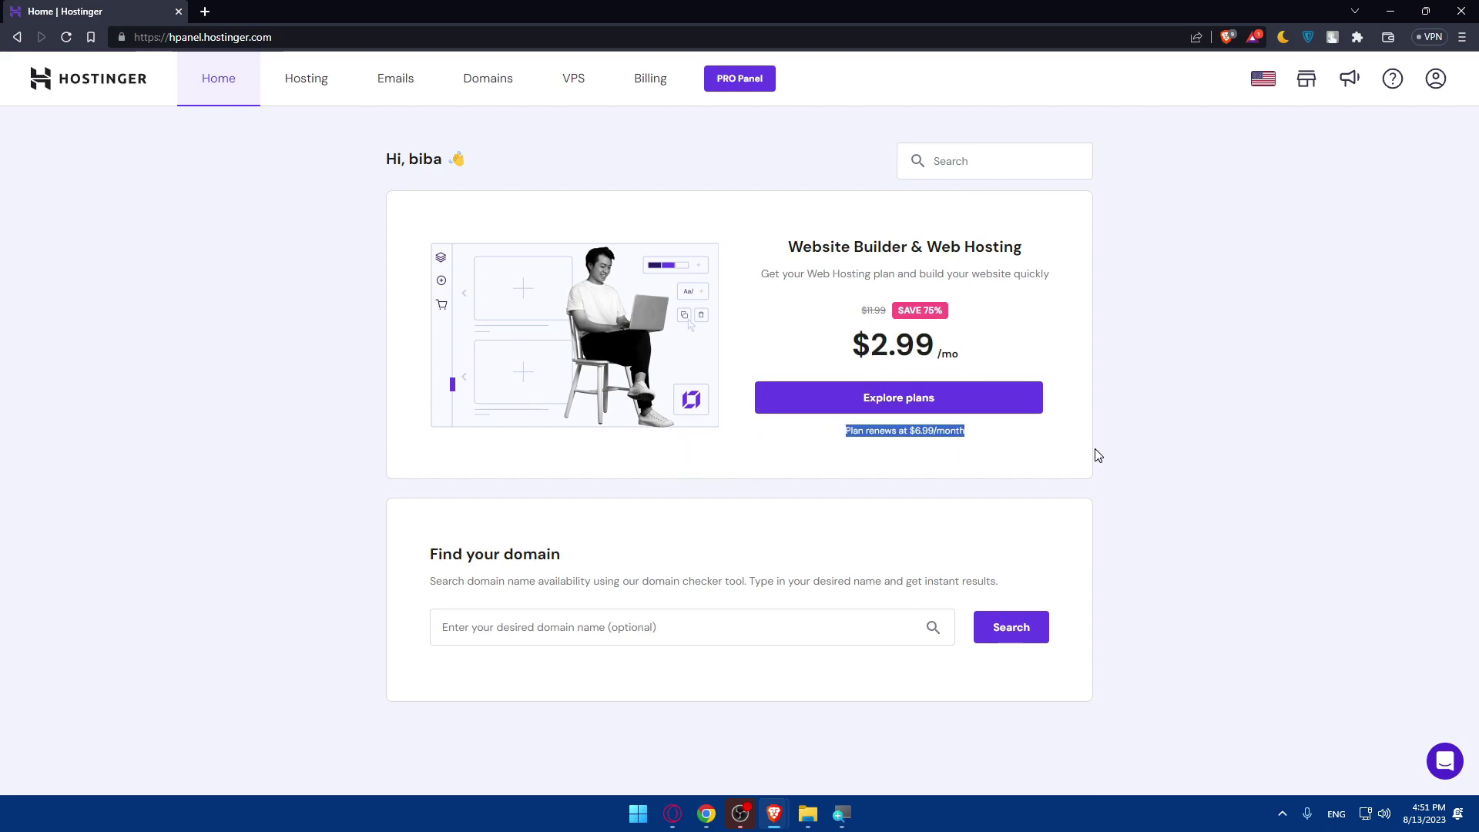
left_click(894, 461)
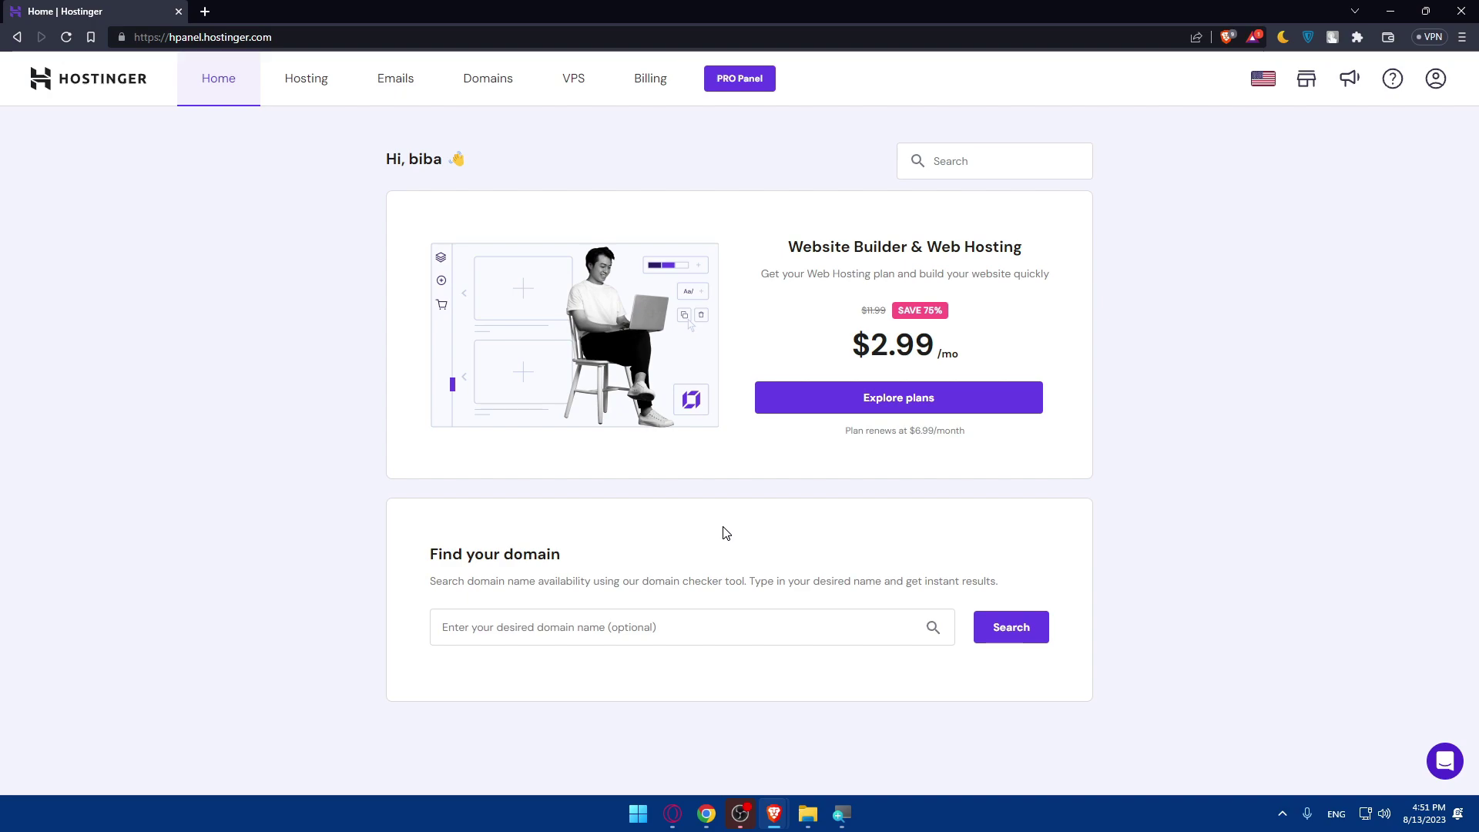
Search for 'test' in the domain checker and review the results: test.com is taken, awesome-domain.co suggested
left_click(743, 627)
type("test")
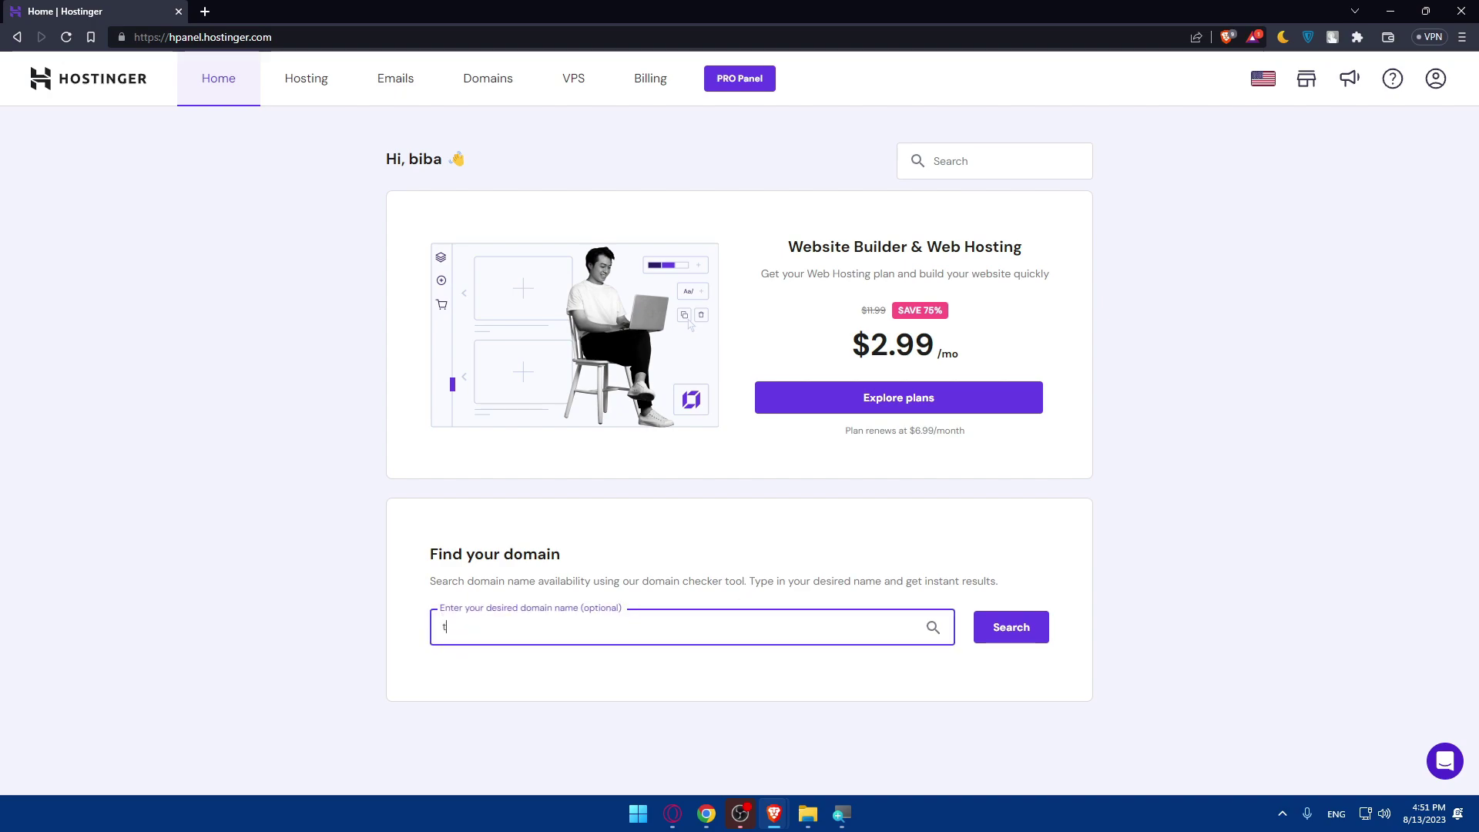
left_click(1000, 631)
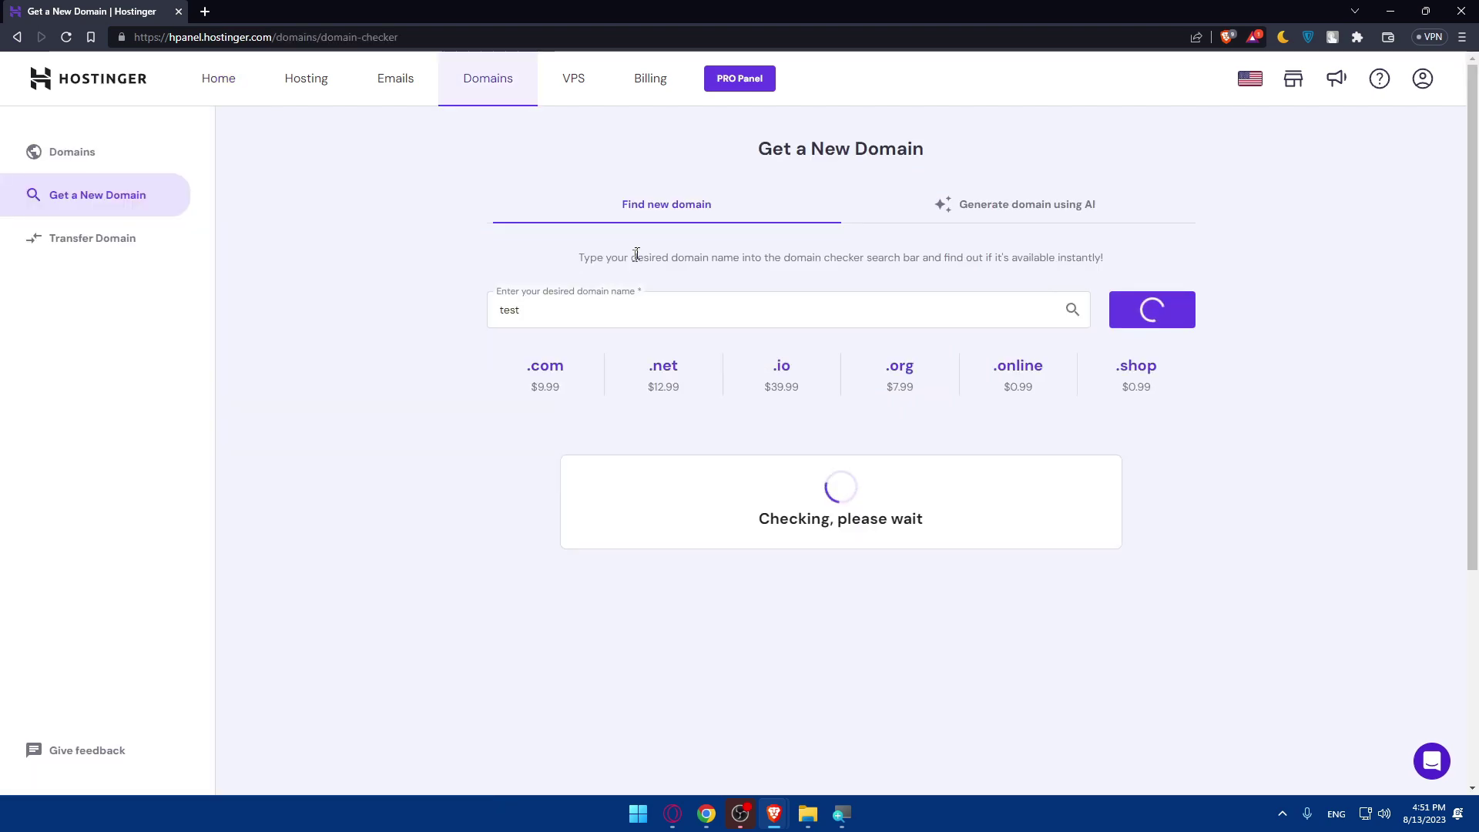
scroll(620, 376, "down", 4)
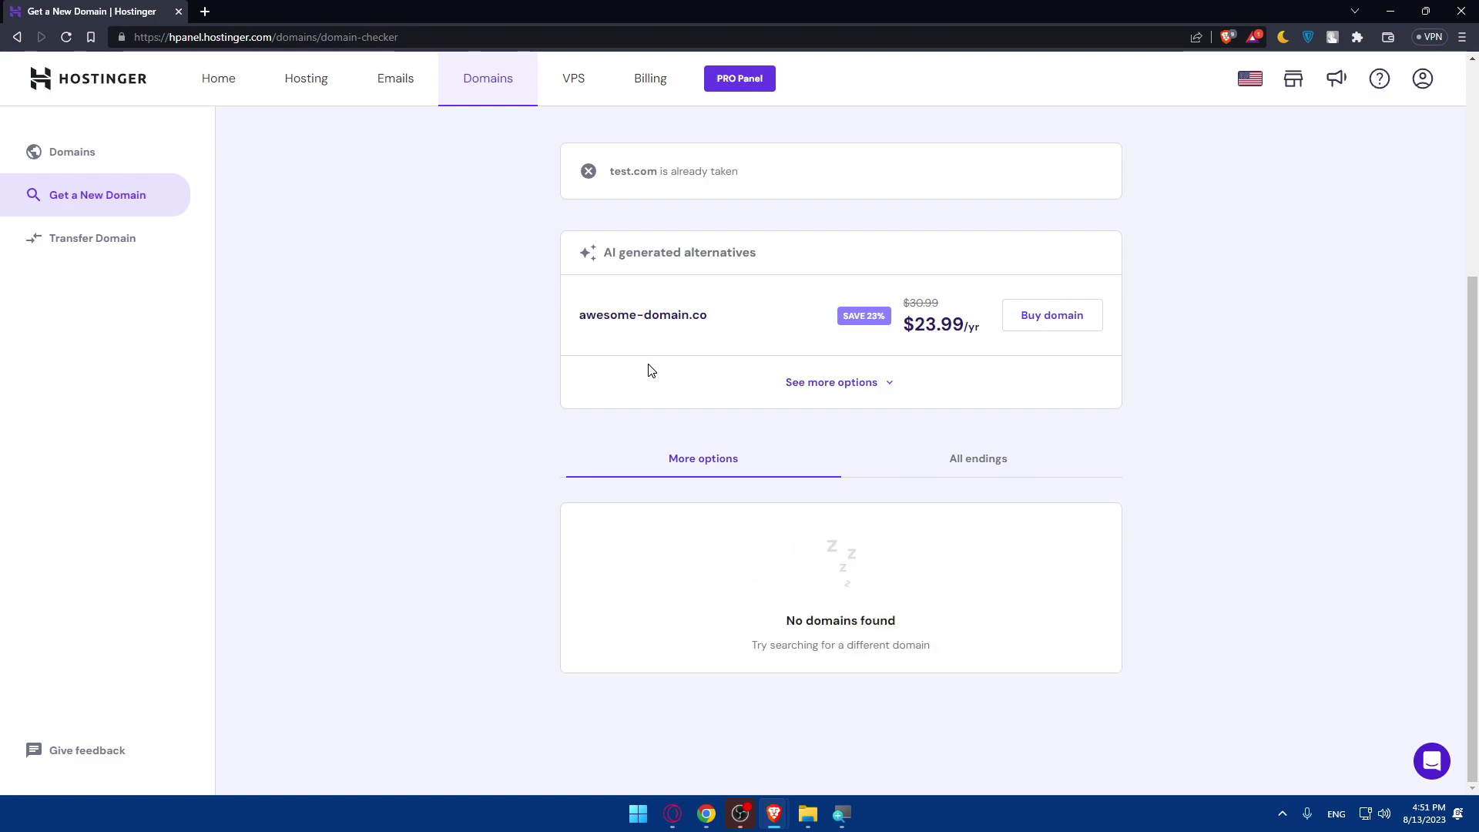
scroll(725, 418, "up", 3)
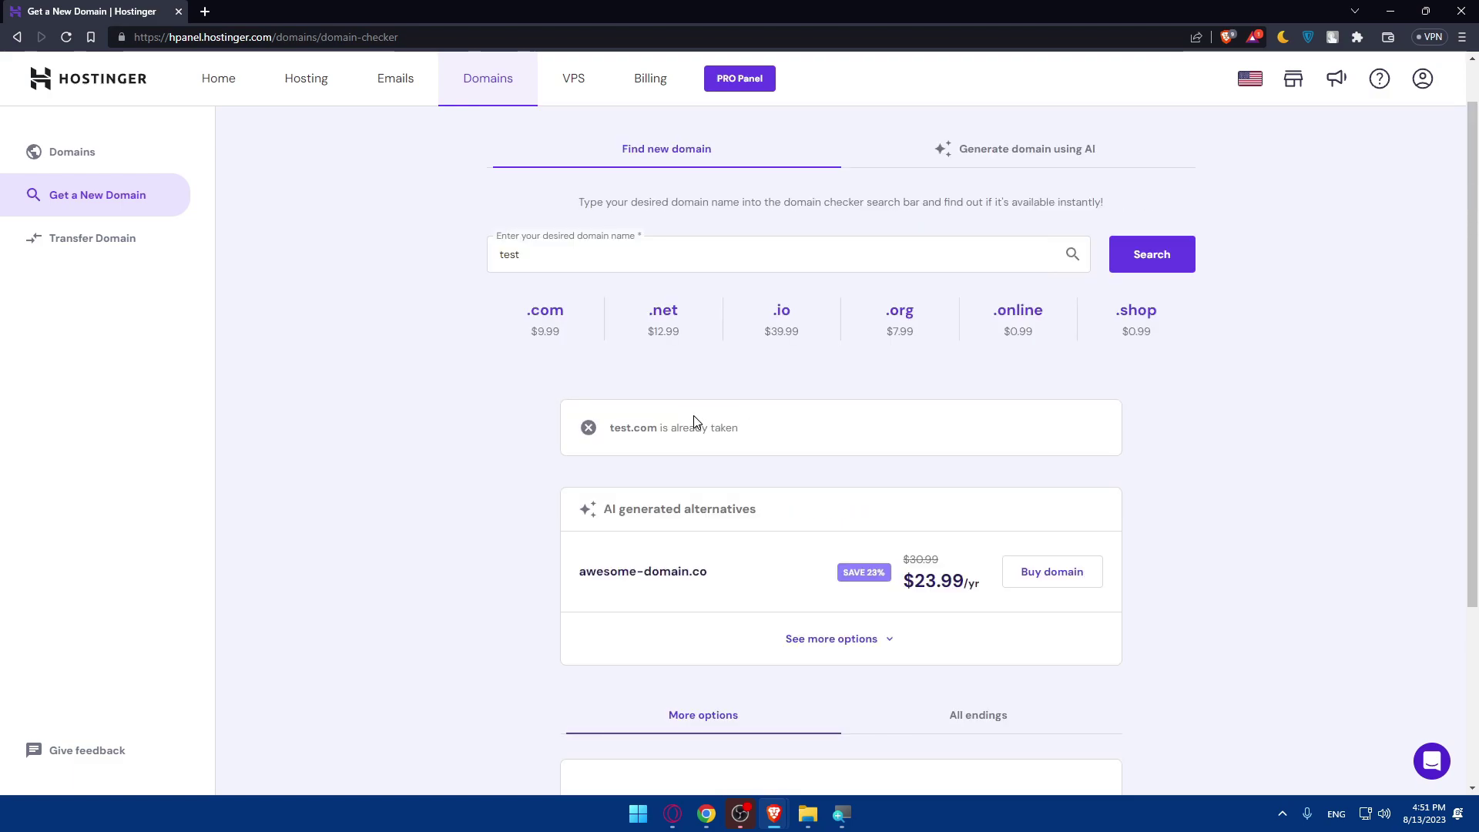
scroll(701, 411, "up", 1)
scroll(701, 409, "down", 4)
scroll(678, 443, "up", 4)
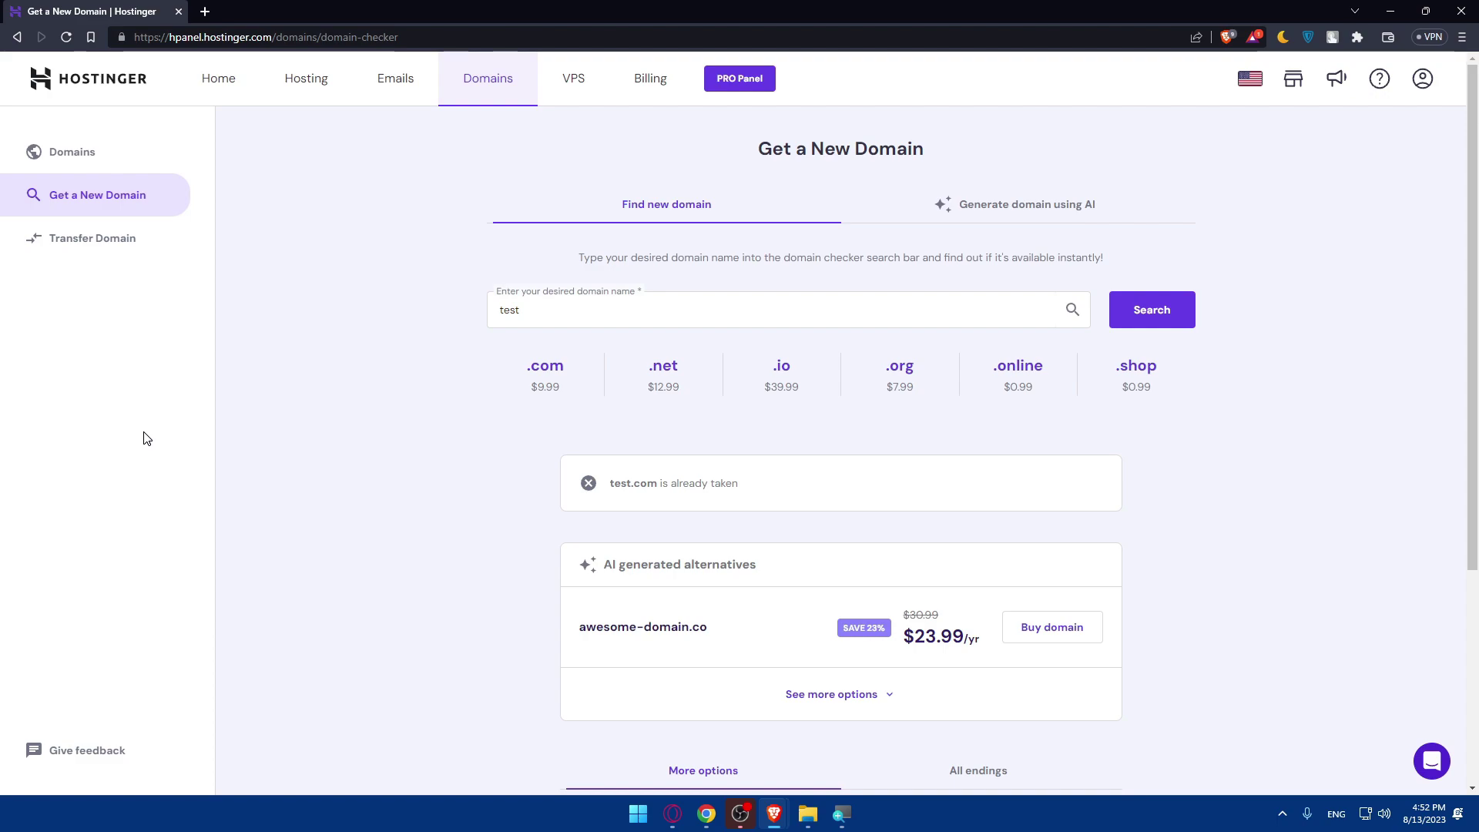
Generate AI domain ideas from the description 'organization for editing videos for a cheap price'
left_click(1012, 219)
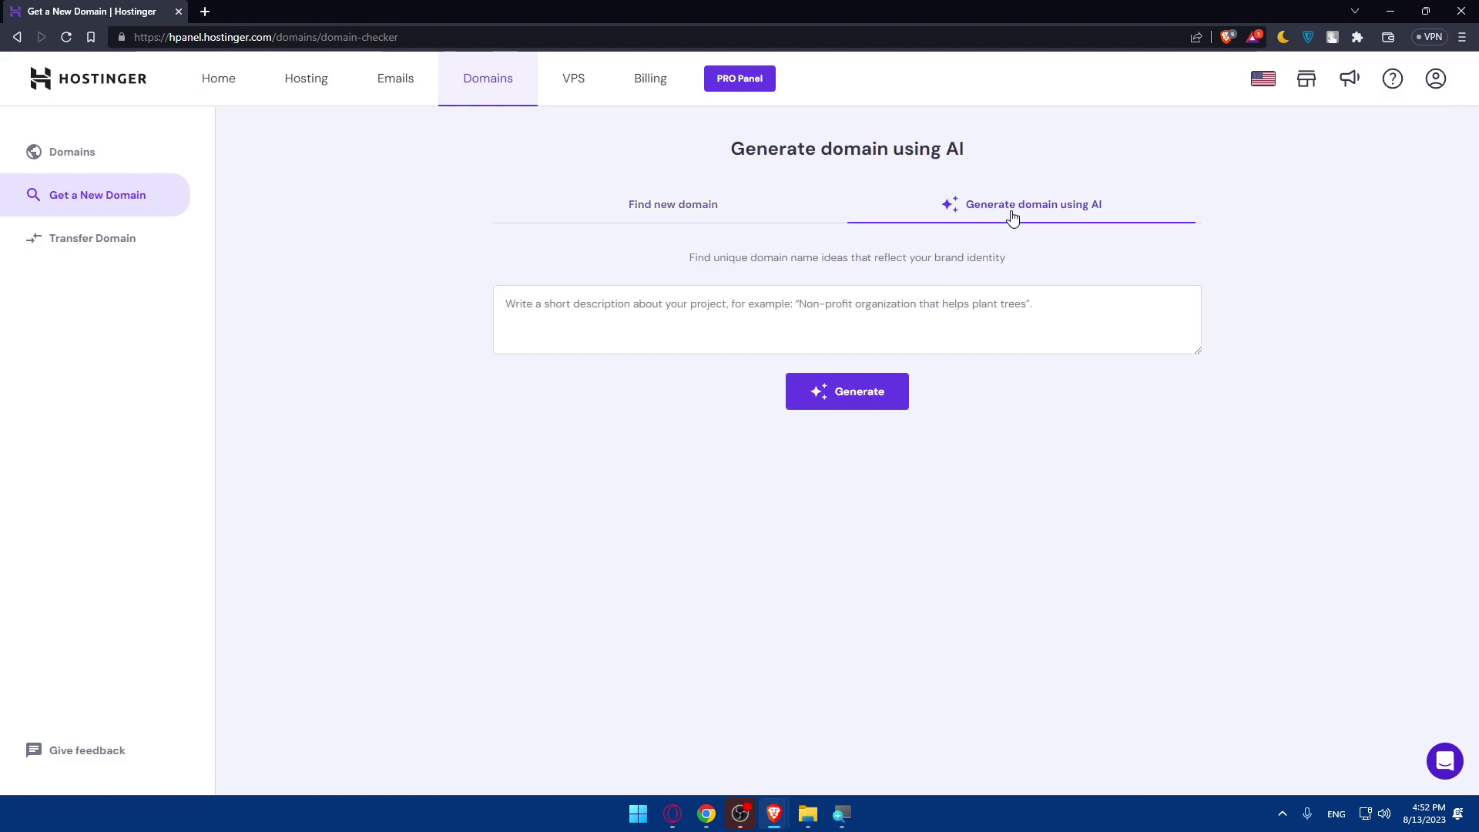
left_click(601, 306)
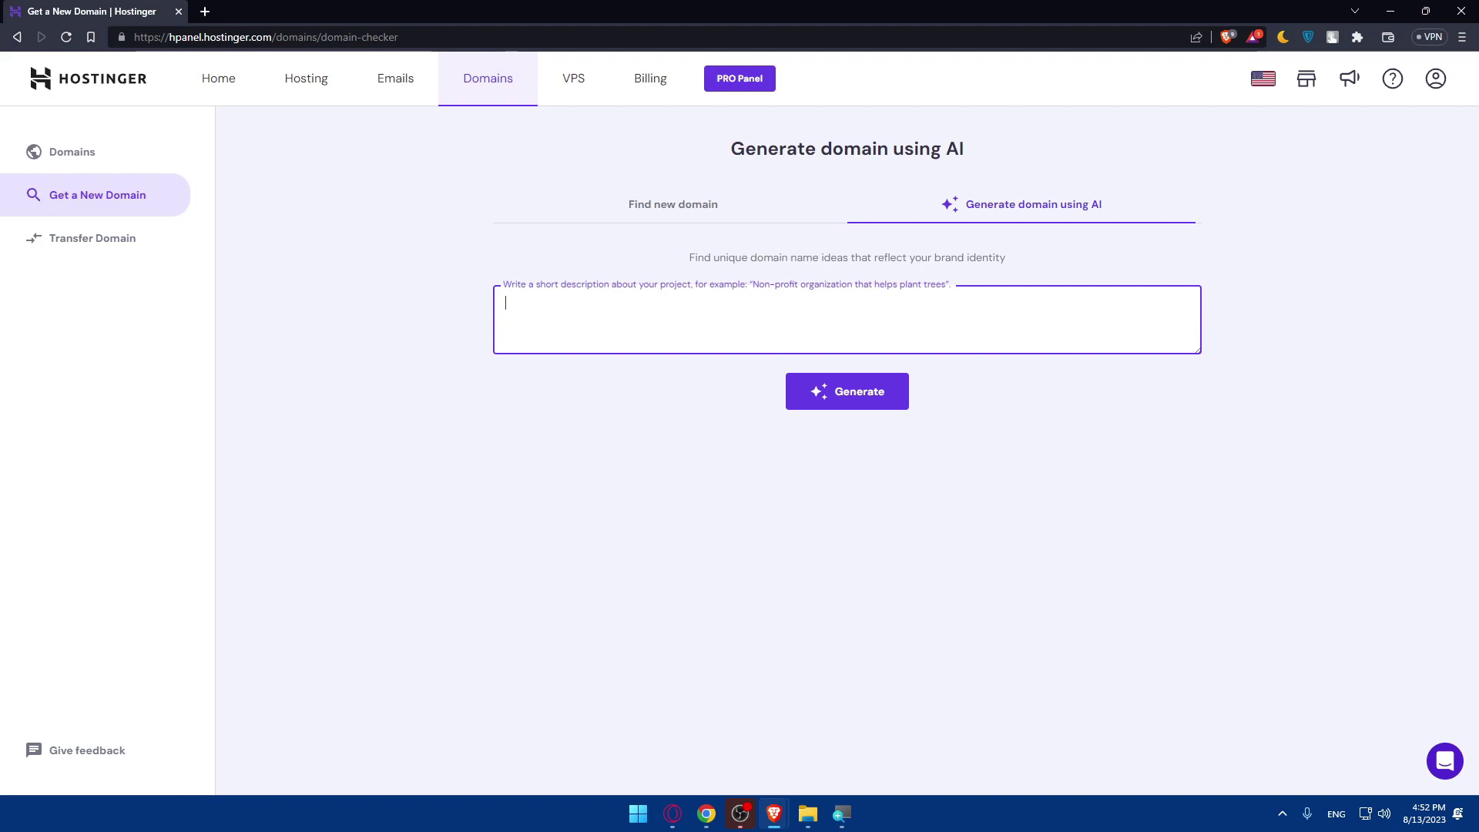
type("organization for editing videos for a cheap fri")
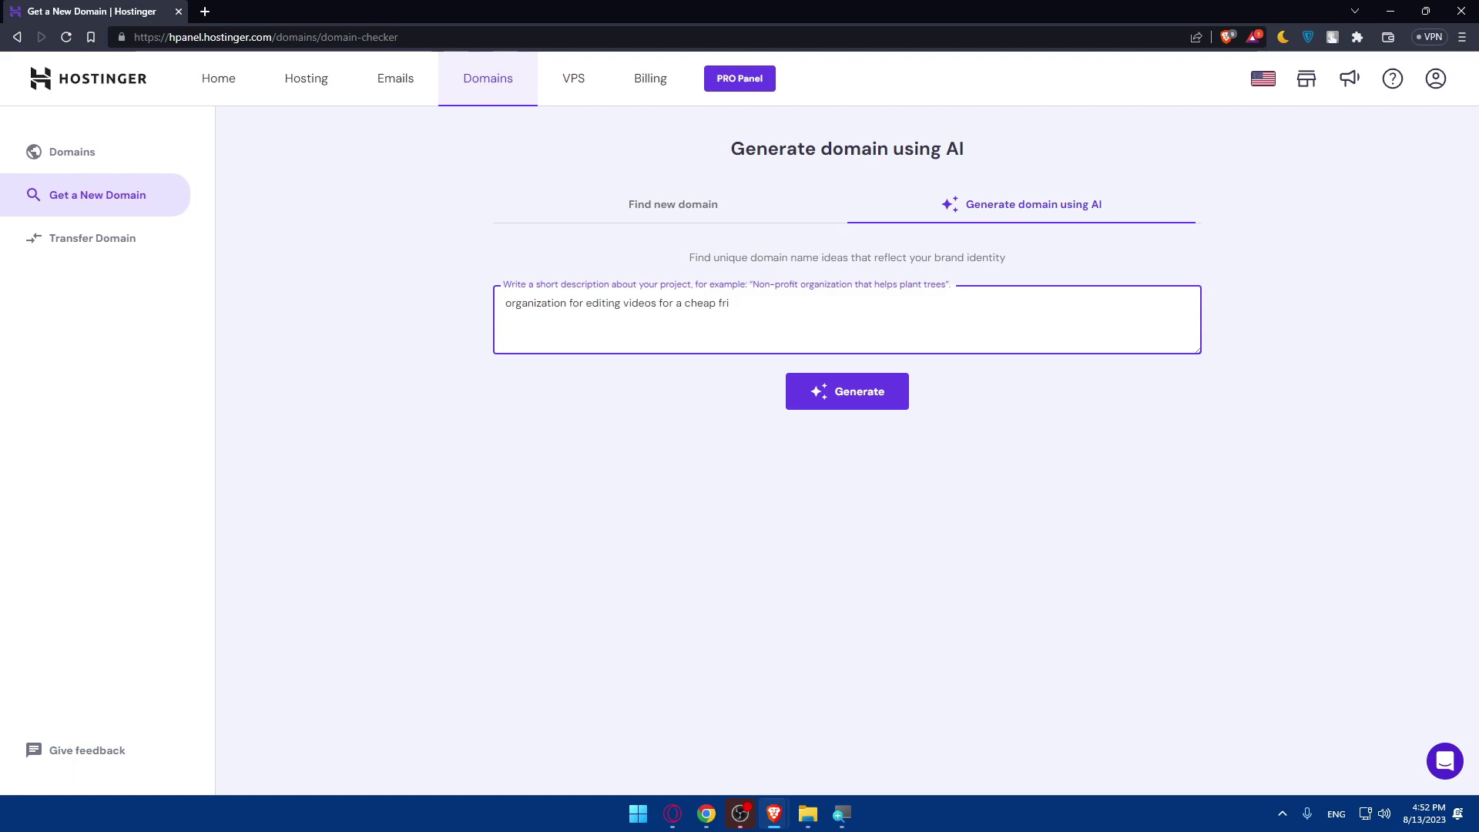
type("price")
left_click(721, 303)
key("BackSpace")
left_click(847, 393)
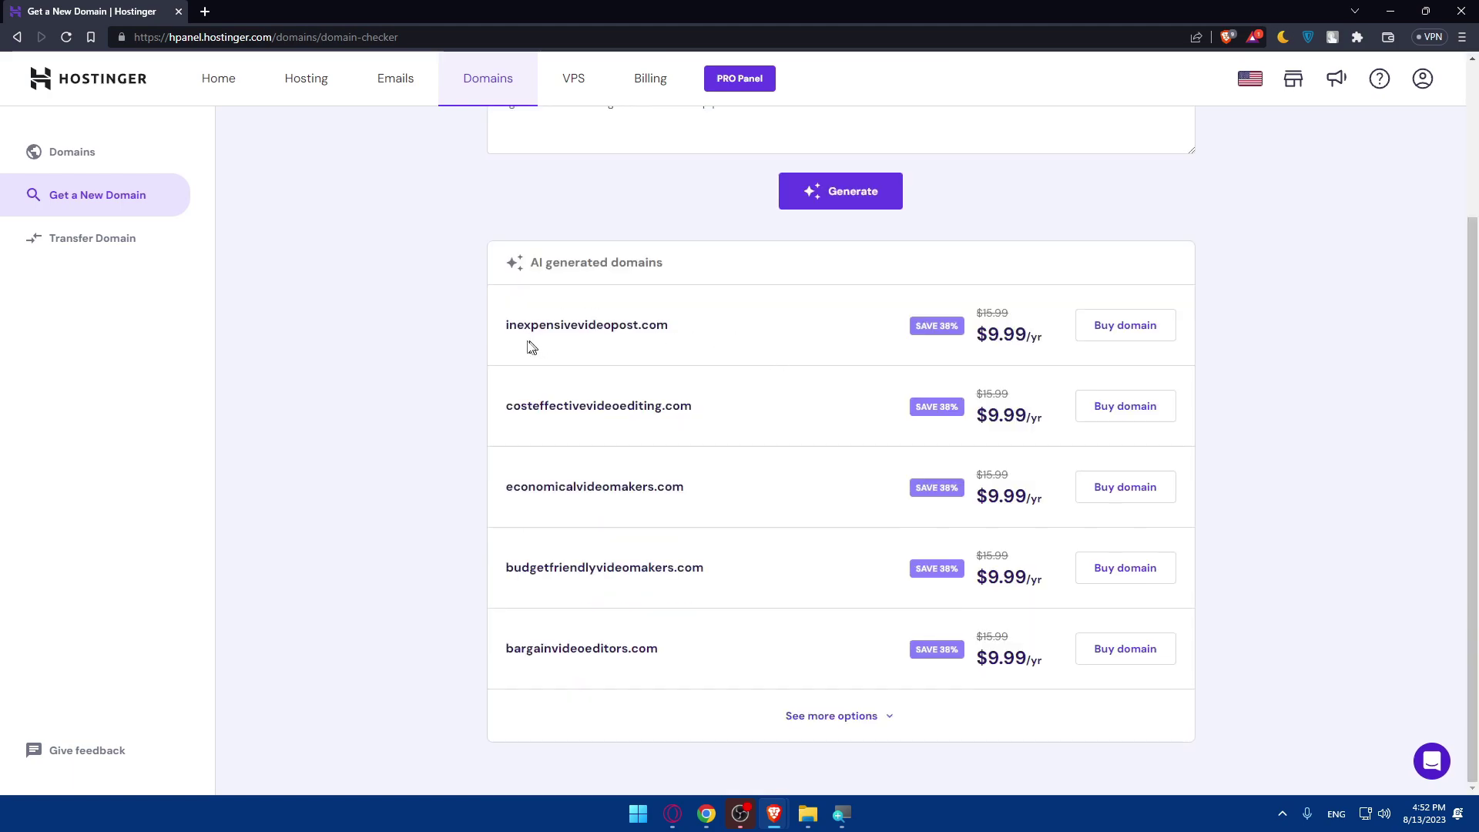
left_click_drag(462, 327, 707, 324)
left_click(453, 374)
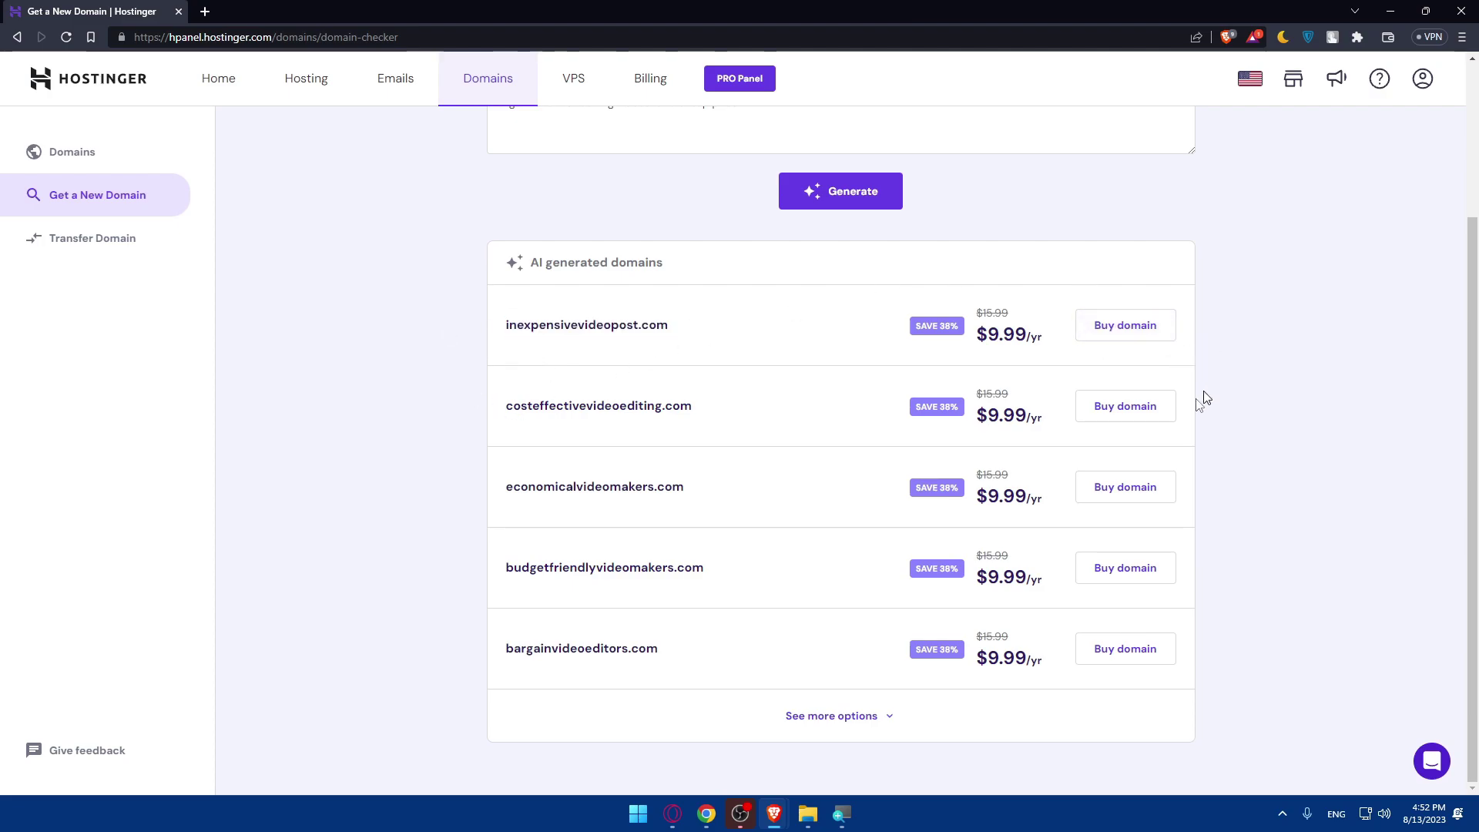
Go back to the hPanel home dashboard via the Hostinger logo, then open File Explorer
left_click(56, 90)
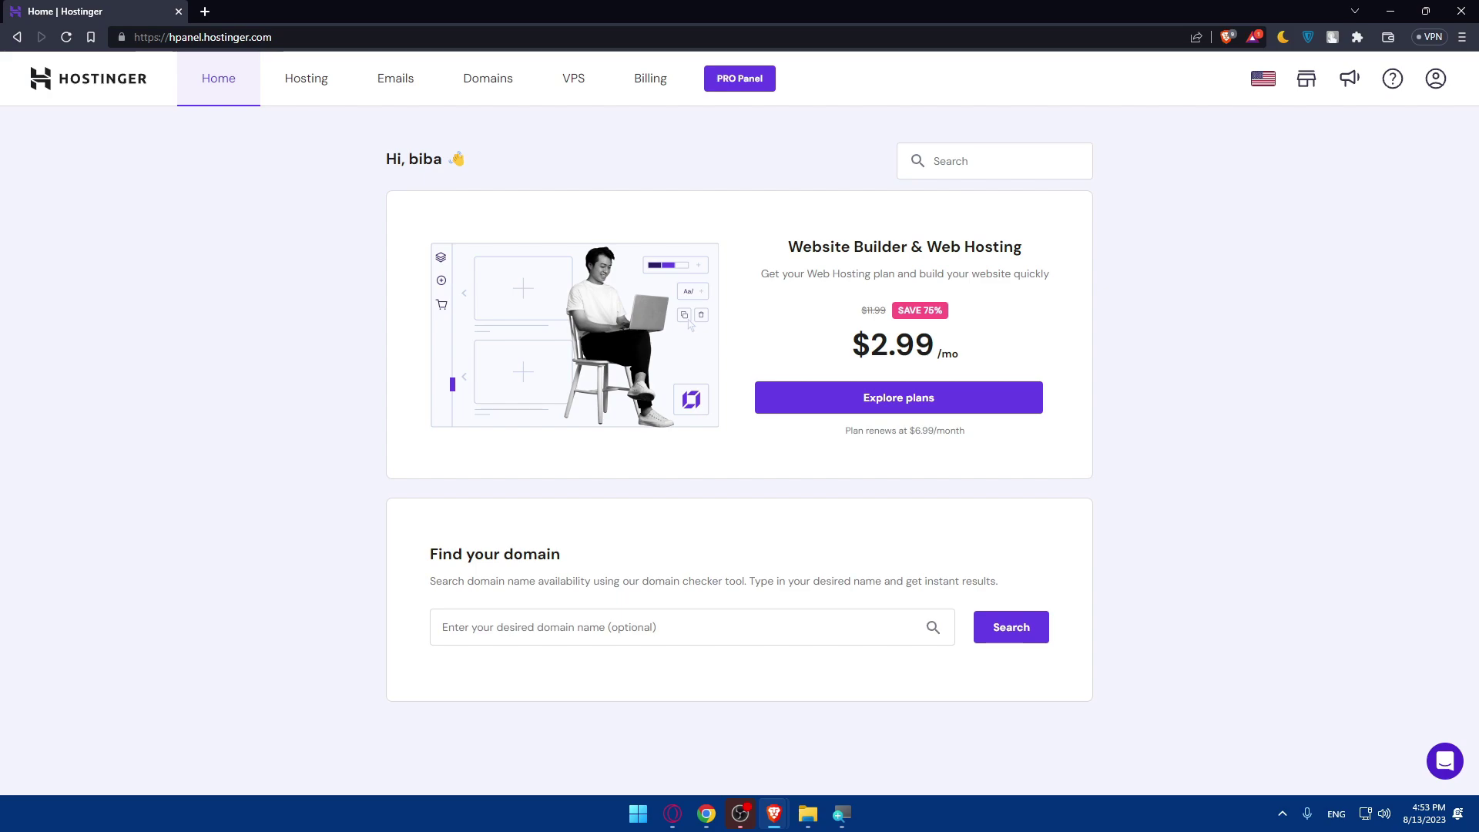
key("super+e")
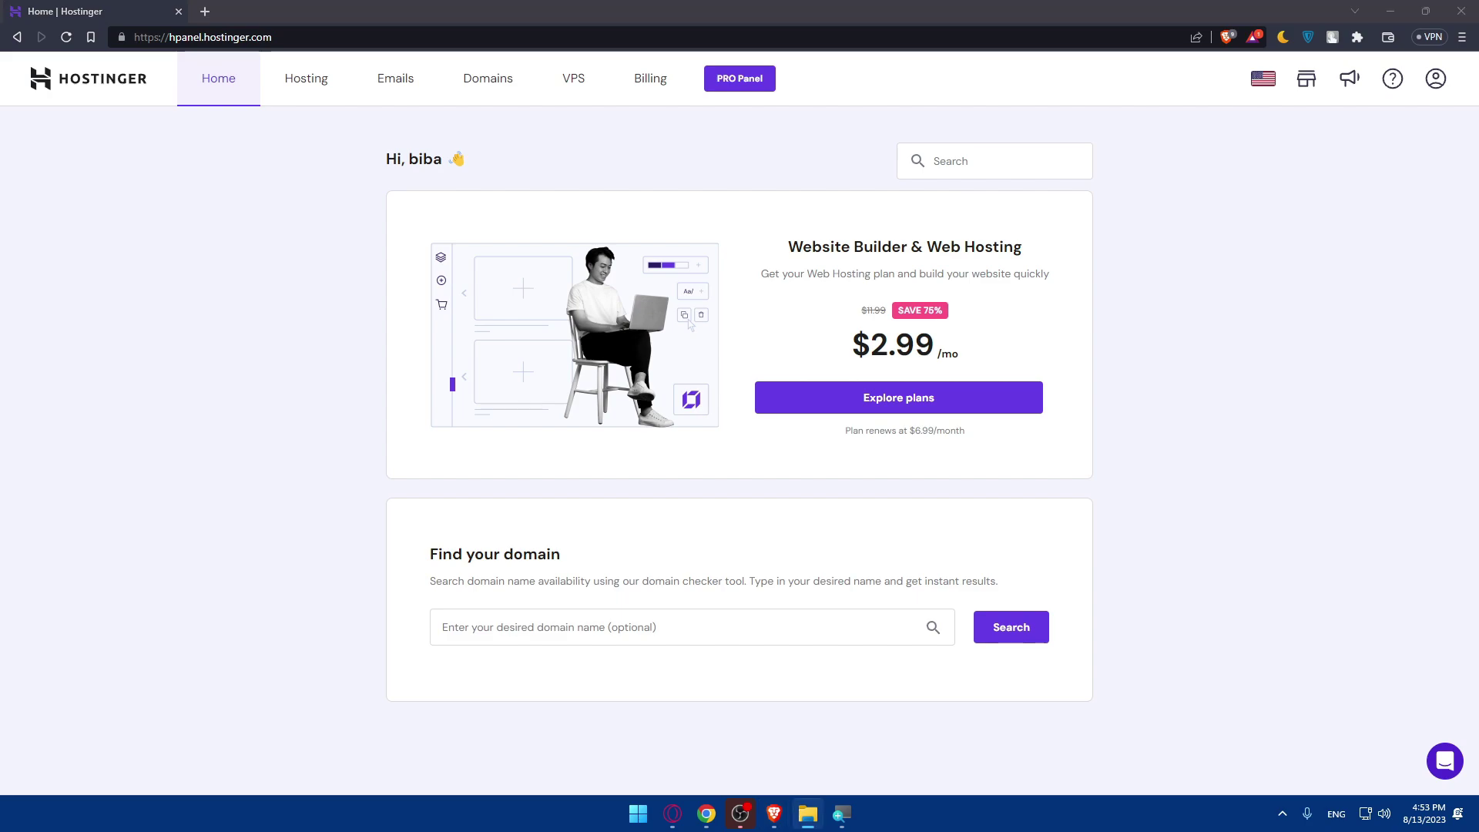